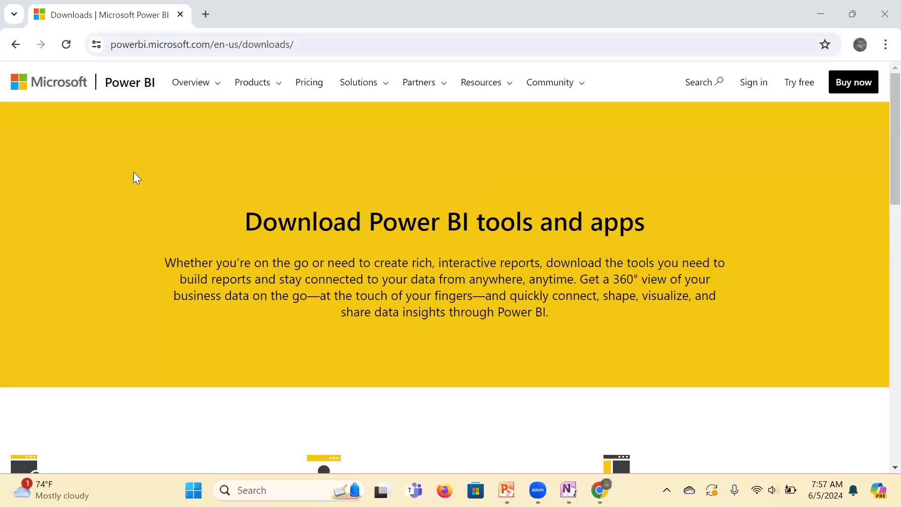
Step: Examine the Power BI downloads page, covering the Desktop, Mobile, data gateway, Report Server and Report Builder options
{"action": "left_click", "coordinate": [309, 47]}
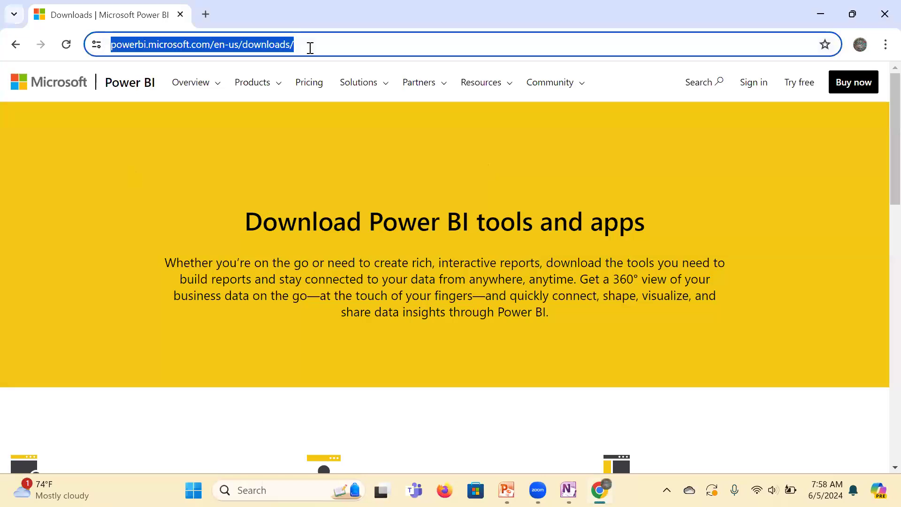
{"action": "left_click", "coordinate": [310, 154]}
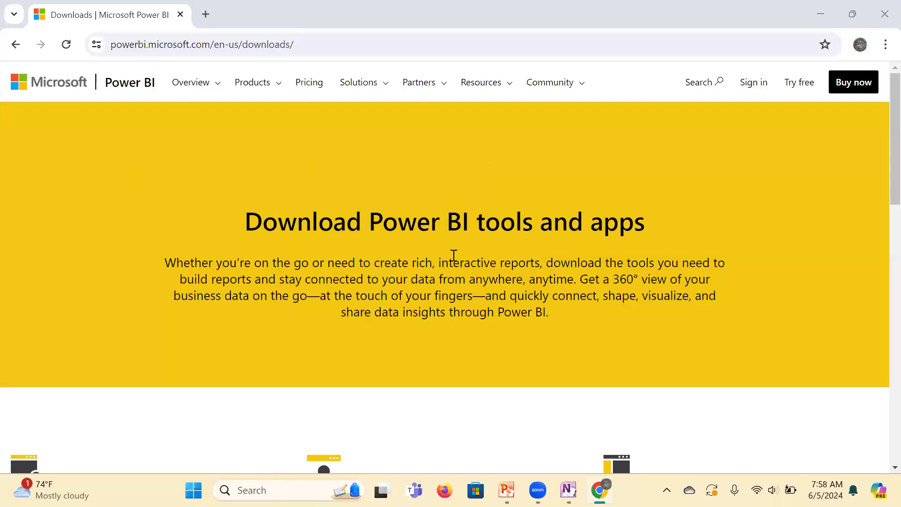
{"action": "scroll", "coordinate": [449, 245], "scroll_direction": "down", "scroll_amount": 4}
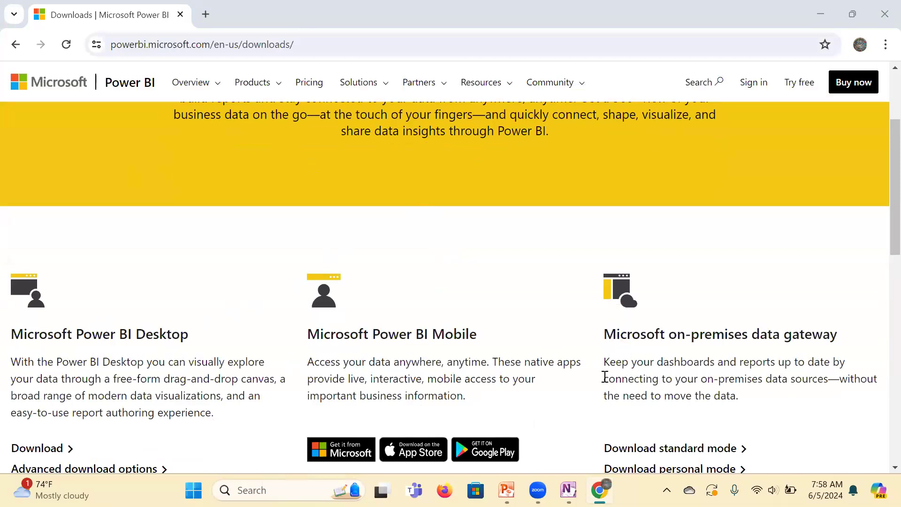
{"action": "scroll", "coordinate": [607, 376], "scroll_direction": "down", "scroll_amount": 1}
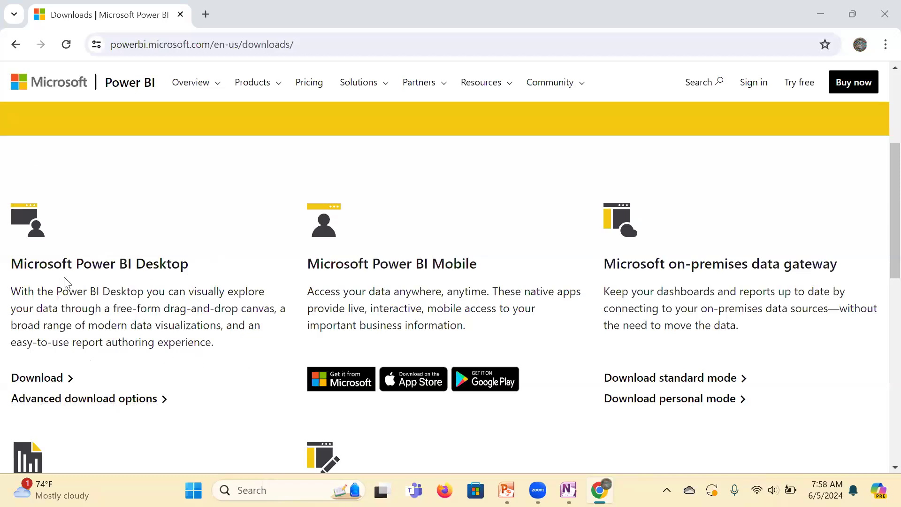
{"action": "scroll", "coordinate": [114, 331], "scroll_direction": "down", "scroll_amount": 3}
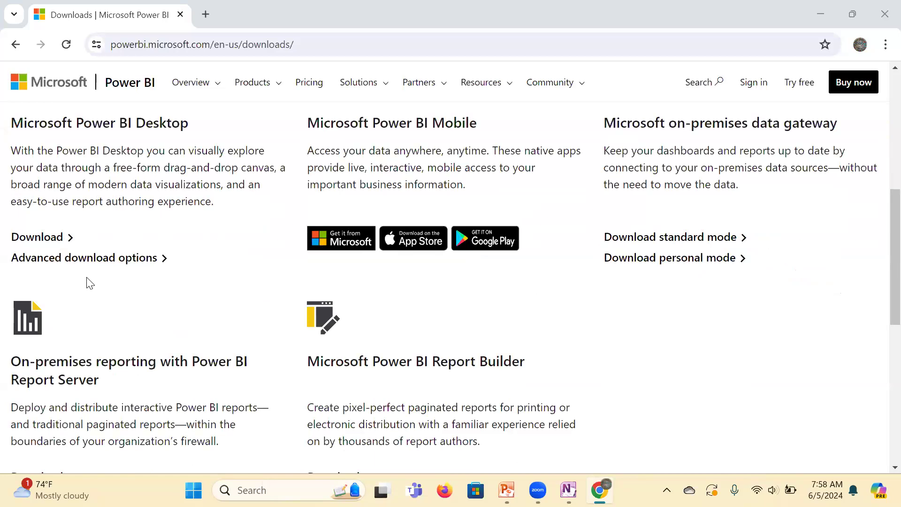
{"action": "scroll", "coordinate": [90, 283], "scroll_direction": "down", "scroll_amount": 2}
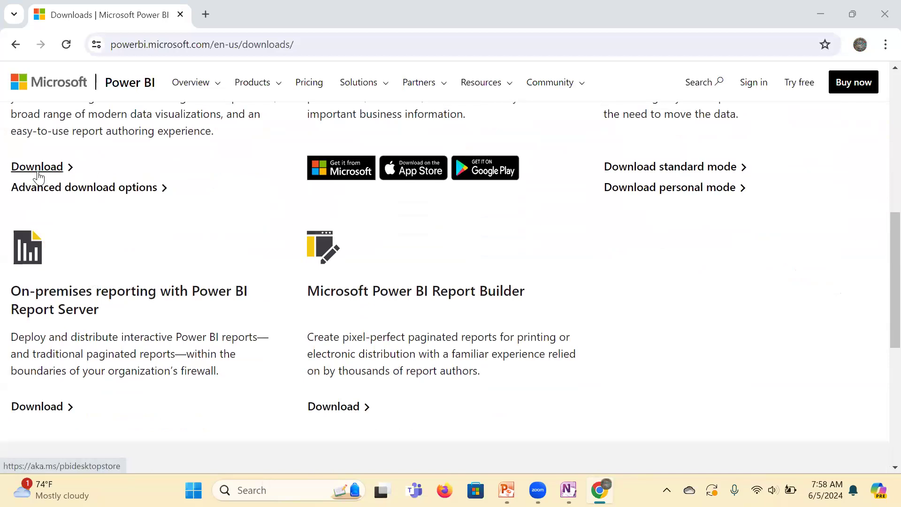
{"action": "scroll", "coordinate": [37, 177], "scroll_direction": "up", "scroll_amount": 8}
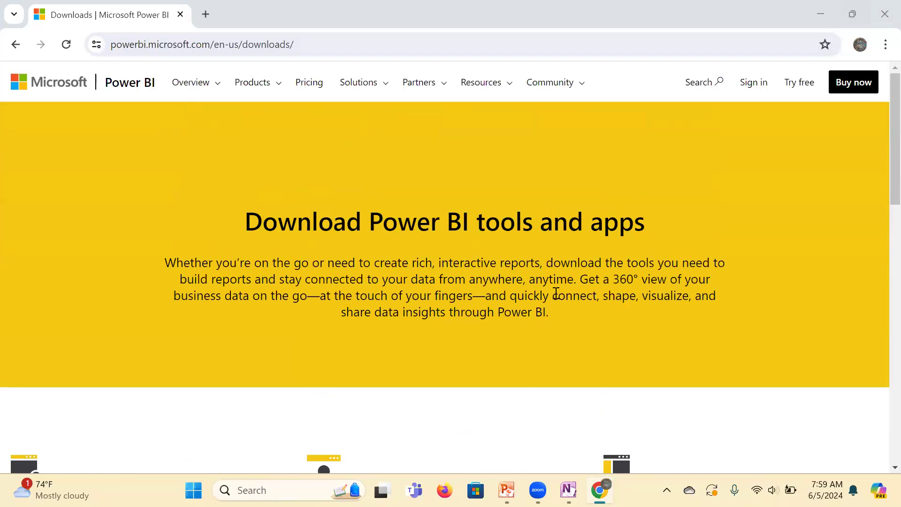
Step: Launch Power BI Desktop, close the browser window and start a blank report
{"action": "key", "text": "super"}
{"action": "type", "text": "power"}
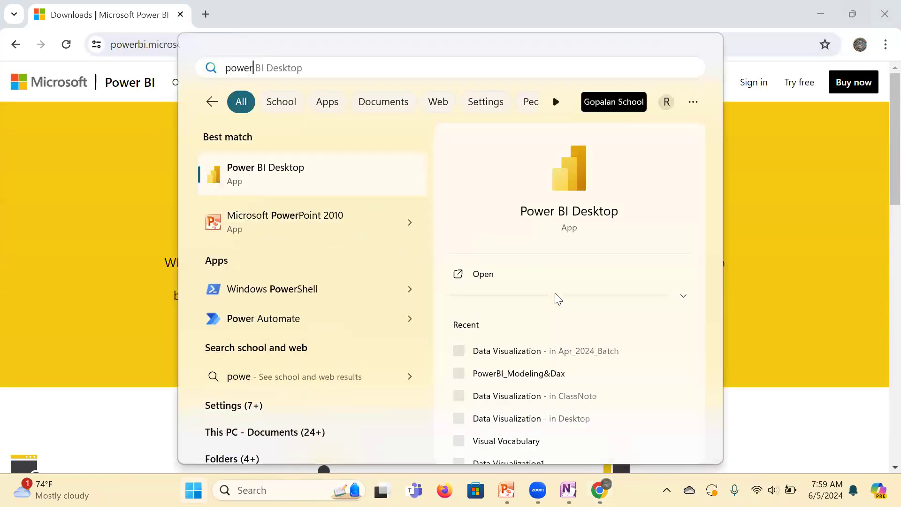
{"action": "left_click", "coordinate": [241, 180]}
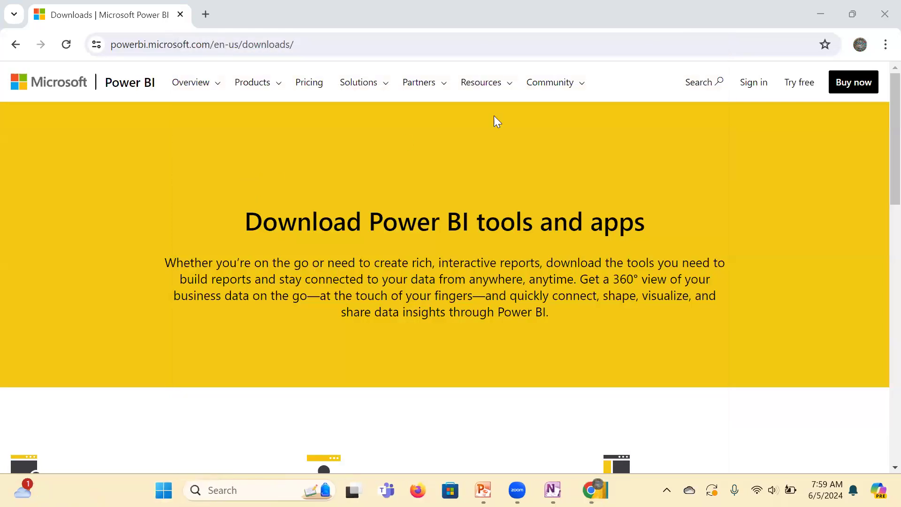
{"action": "left_click", "coordinate": [882, 15]}
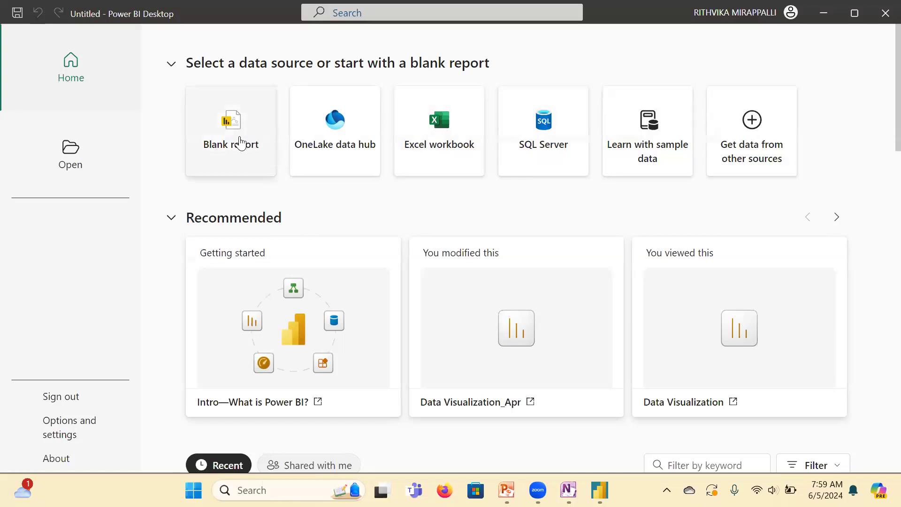
{"action": "left_click", "coordinate": [239, 143]}
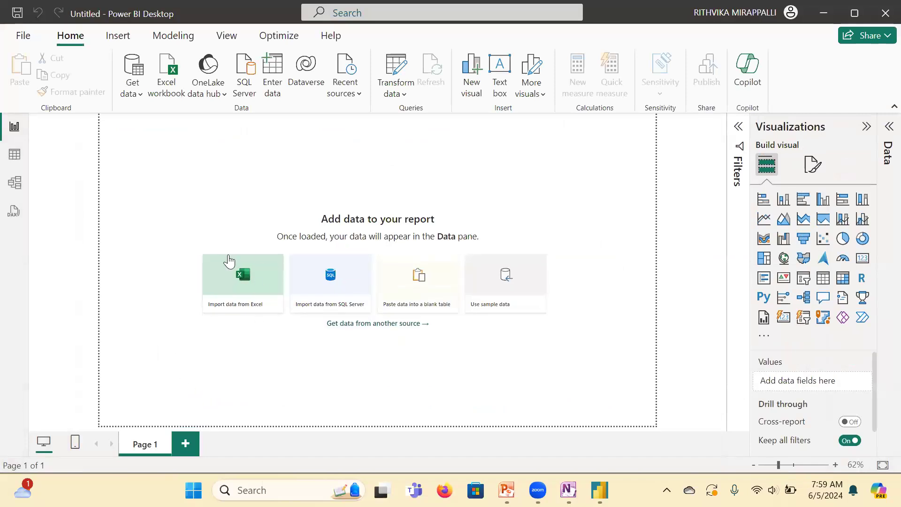
Step: Collapse the Visualizations pane and circle the four view switcher icons with the annotation pen
{"action": "left_click", "coordinate": [866, 126]}
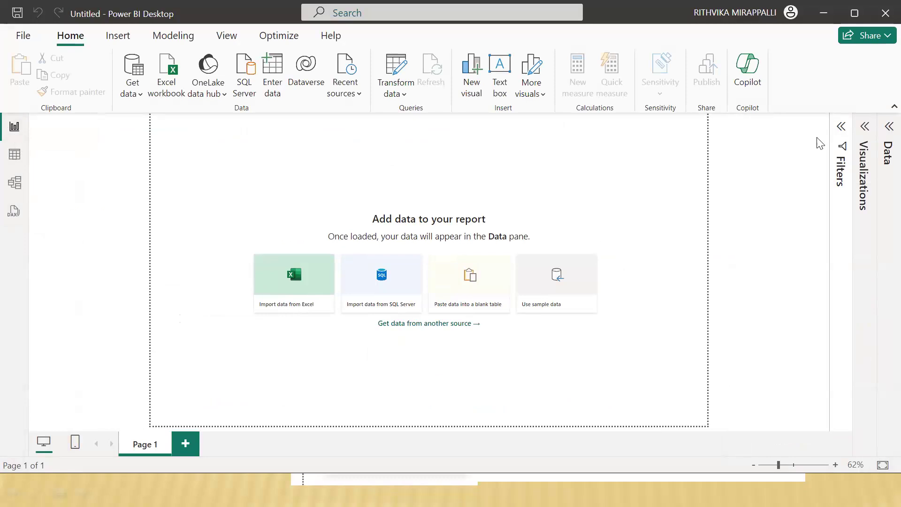
{"action": "mouse_move", "coordinate": [8, 139]}
{"action": "left_mouse_down"}
{"action": "mouse_move", "coordinate": [31, 136]}
{"action": "mouse_move", "coordinate": [30, 110]}
{"action": "mouse_move", "coordinate": [4, 110]}
{"action": "mouse_move", "coordinate": [7, 166]}
{"action": "mouse_move", "coordinate": [33, 155]}
{"action": "mouse_move", "coordinate": [6, 143]}
{"action": "mouse_move", "coordinate": [8, 197]}
{"action": "mouse_move", "coordinate": [31, 176]}
{"action": "mouse_move", "coordinate": [2, 171]}
{"action": "left_mouse_up"}
{"action": "mouse_move", "coordinate": [6, 202]}
{"action": "left_mouse_down"}
{"action": "mouse_move", "coordinate": [7, 222]}
{"action": "mouse_move", "coordinate": [30, 224]}
{"action": "mouse_move", "coordinate": [34, 199]}
{"action": "mouse_move", "coordinate": [7, 199]}
{"action": "left_mouse_up"}
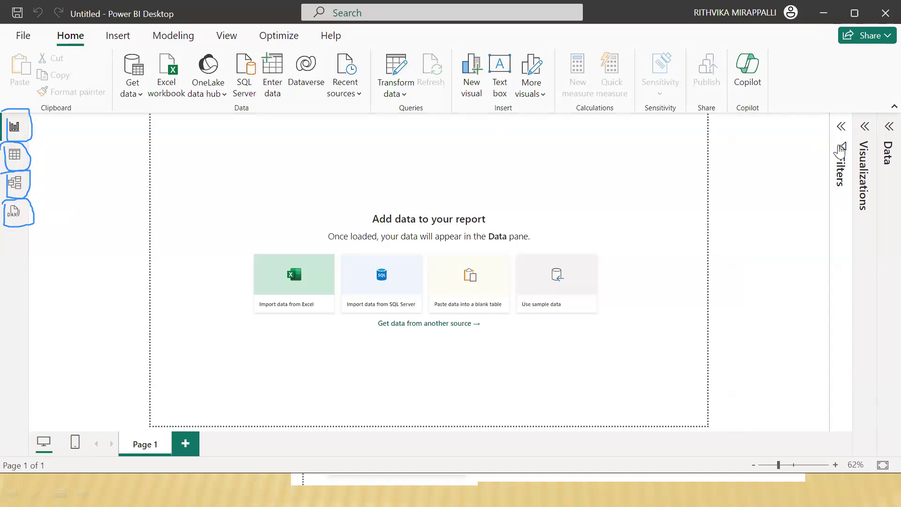
Step: Expand the Filters, Visualizations and Data panes, and outline the visual gallery and the Filters pane with the annotation pen
{"action": "left_click", "coordinate": [841, 128]}
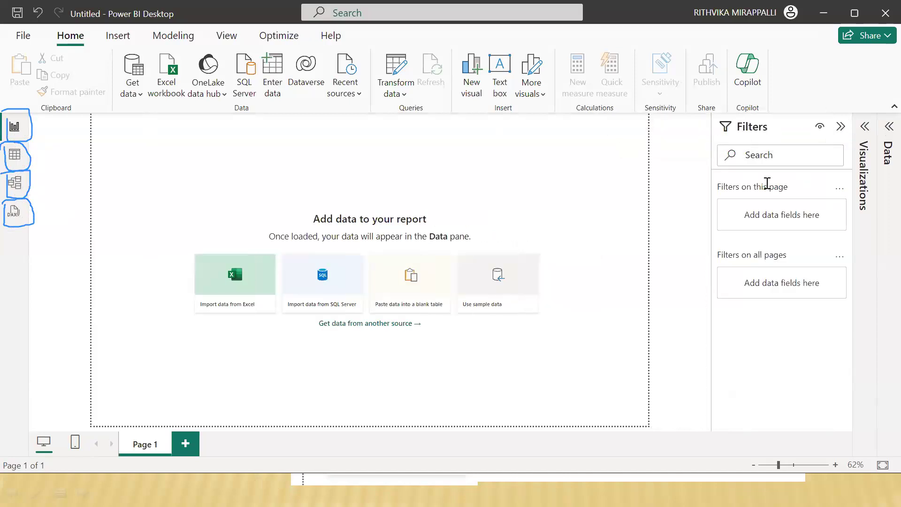
{"action": "left_click", "coordinate": [864, 126]}
{"action": "left_click", "coordinate": [885, 127]}
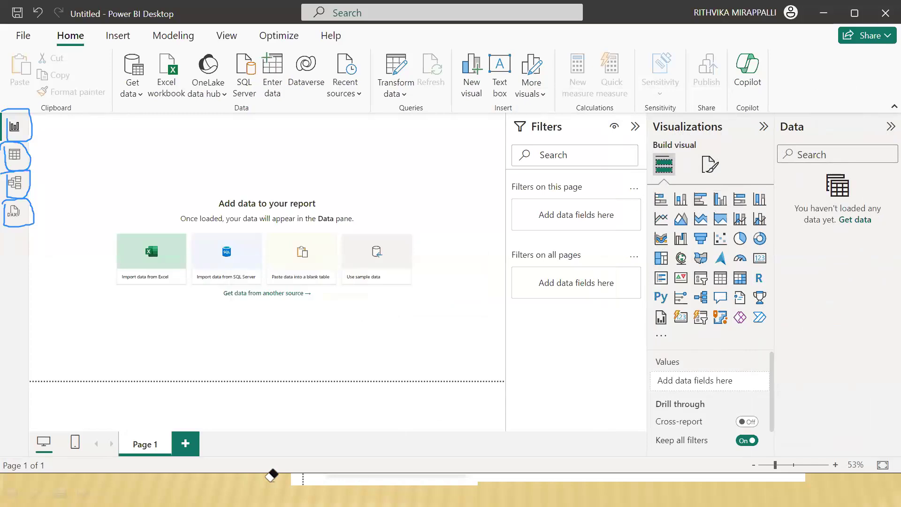
{"action": "mouse_move", "coordinate": [656, 190]}
{"action": "left_mouse_down"}
{"action": "mouse_move", "coordinate": [653, 319]}
{"action": "mouse_move", "coordinate": [739, 335]}
{"action": "mouse_move", "coordinate": [782, 224]}
{"action": "mouse_move", "coordinate": [755, 178]}
{"action": "mouse_move", "coordinate": [655, 190]}
{"action": "left_mouse_up"}
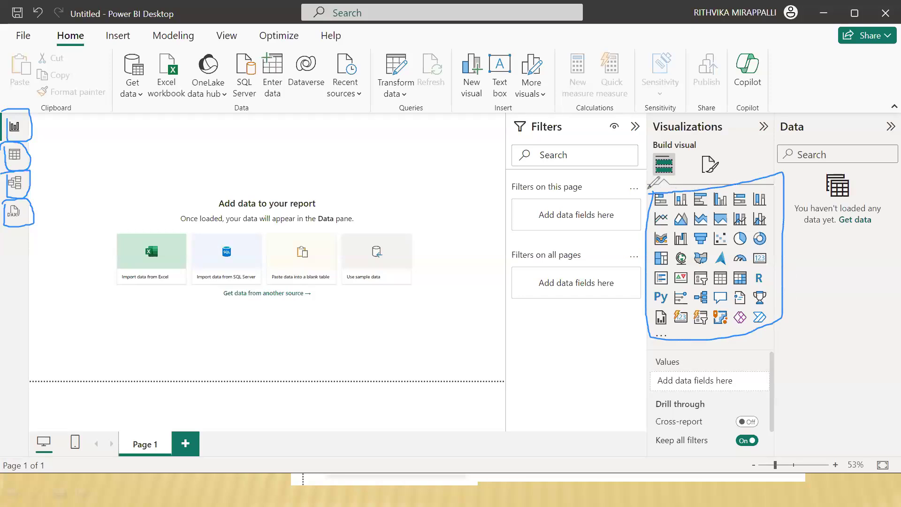
{"action": "mouse_move", "coordinate": [510, 118]}
{"action": "left_mouse_down"}
{"action": "mouse_move", "coordinate": [503, 227]}
{"action": "mouse_move", "coordinate": [511, 348]}
{"action": "mouse_move", "coordinate": [648, 337]}
{"action": "mouse_move", "coordinate": [660, 305]}
{"action": "mouse_move", "coordinate": [668, 180]}
{"action": "mouse_move", "coordinate": [658, 108]}
{"action": "mouse_move", "coordinate": [506, 121]}
{"action": "left_mouse_up"}
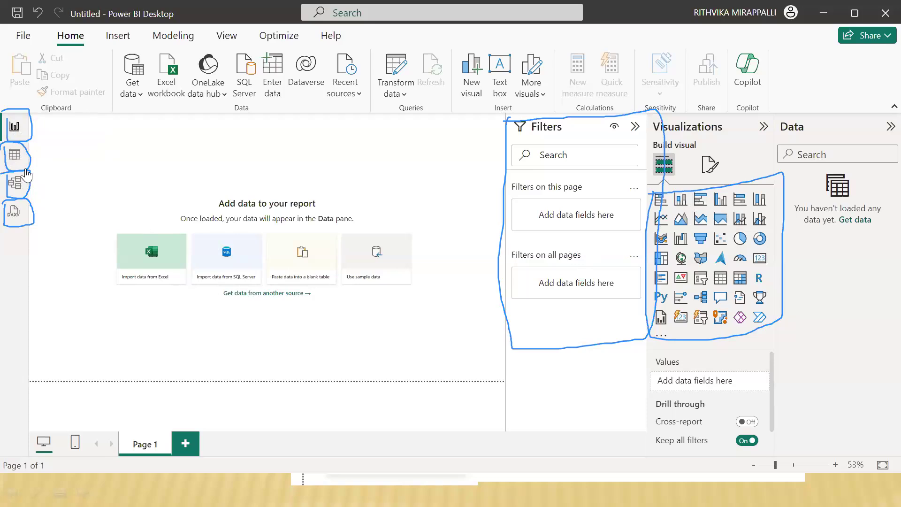
Step: Switch to the Table view and erase all the annotation pen marks from the screen
{"action": "left_click", "coordinate": [15, 155]}
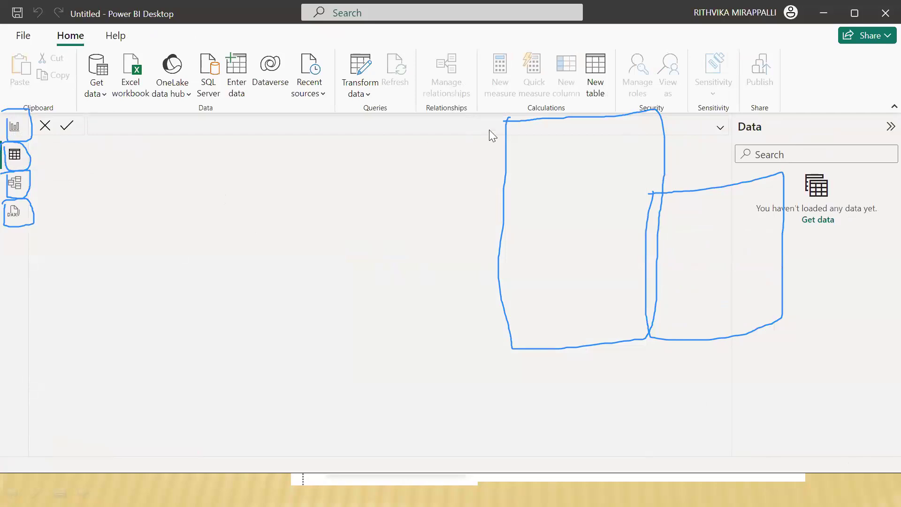
{"action": "key", "text": "ctrl+e"}
{"action": "left_click", "coordinate": [26, 140]}
{"action": "left_click", "coordinate": [18, 142]}
{"action": "left_click", "coordinate": [567, 116]}
{"action": "left_click", "coordinate": [674, 191]}
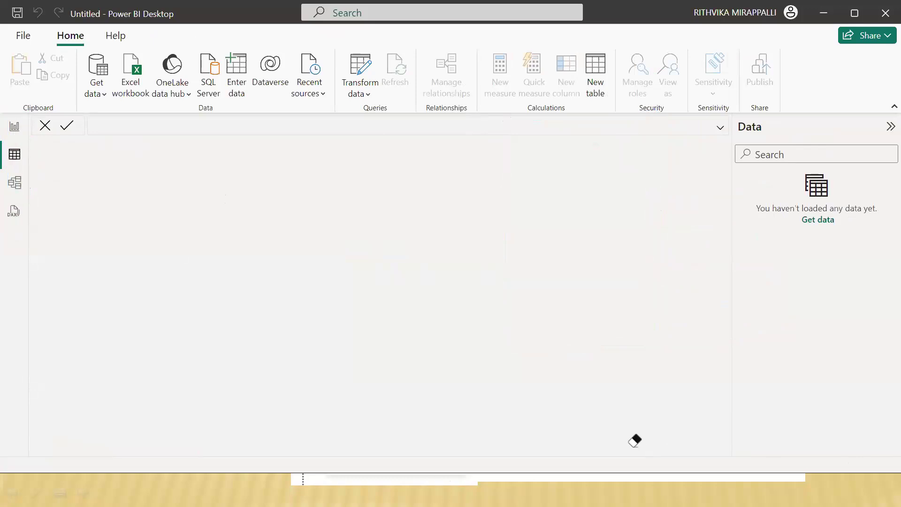
{"action": "key", "text": "Escape"}
Step: Open the Model view, collapse its Properties pane, and switch to the DAX query view
{"action": "left_click", "coordinate": [19, 185]}
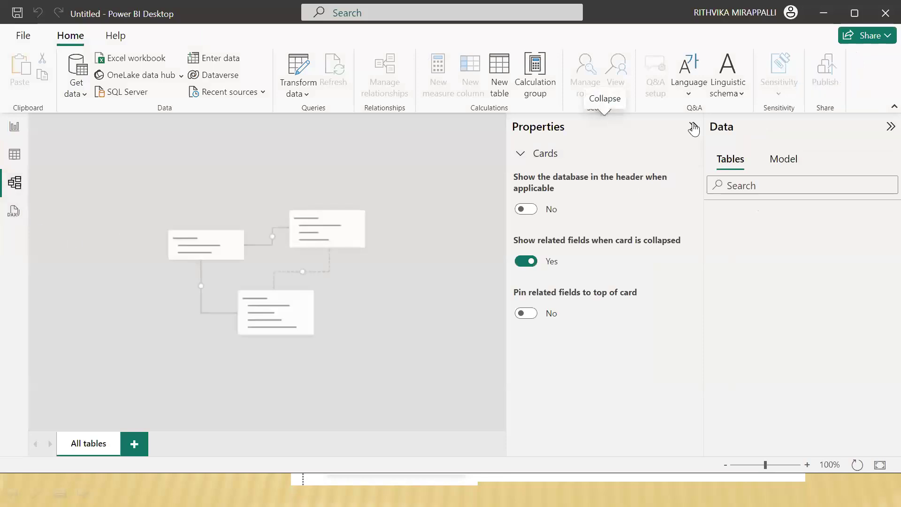
{"action": "left_click", "coordinate": [692, 127]}
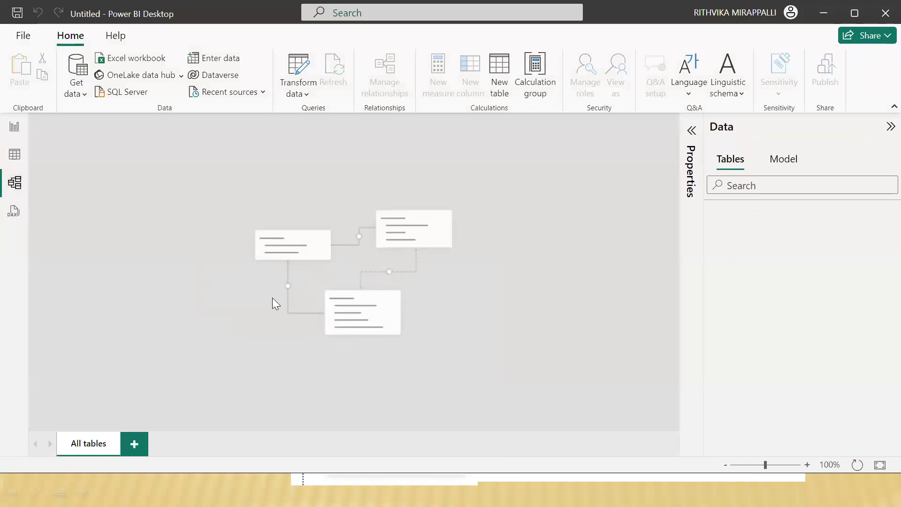
{"action": "left_click", "coordinate": [14, 213]}
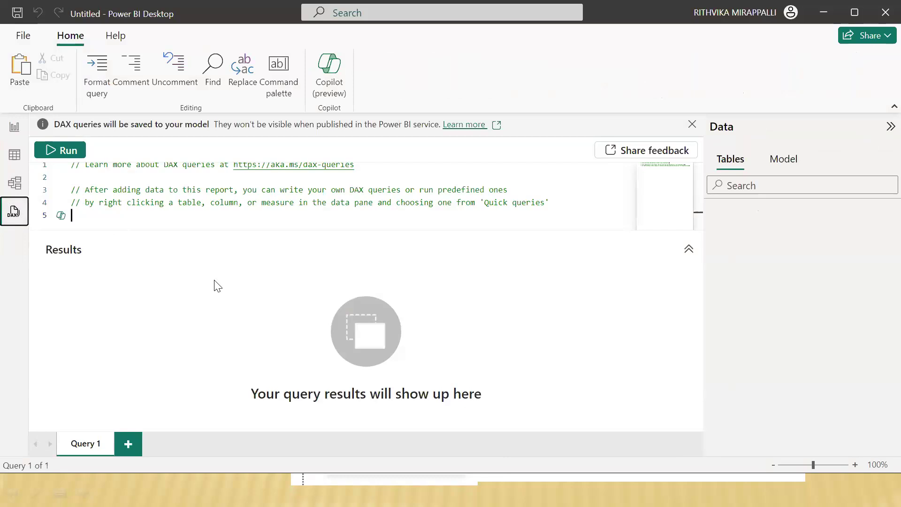
Step: Search Windows for "sql" and launch Microsoft SQL Server Management Studio 18
{"action": "key", "text": "super"}
{"action": "type", "text": "sql"}
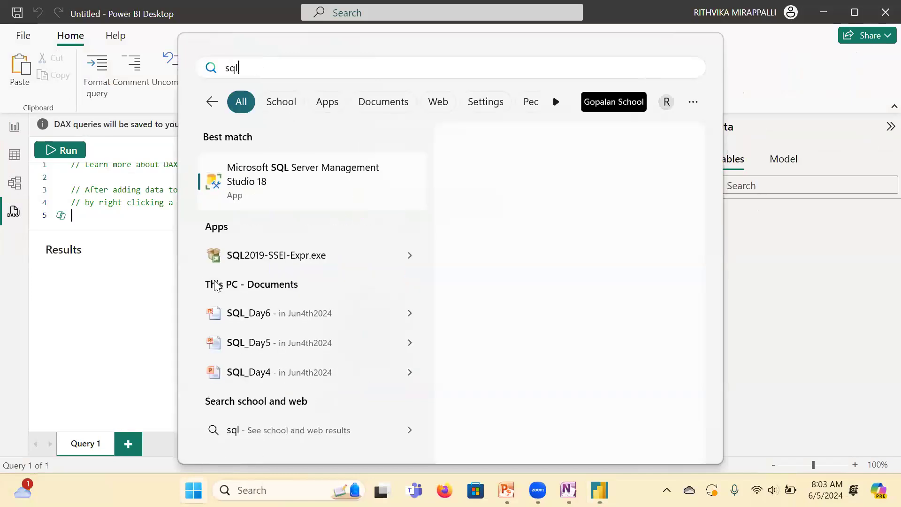
{"action": "left_click", "coordinate": [296, 183]}
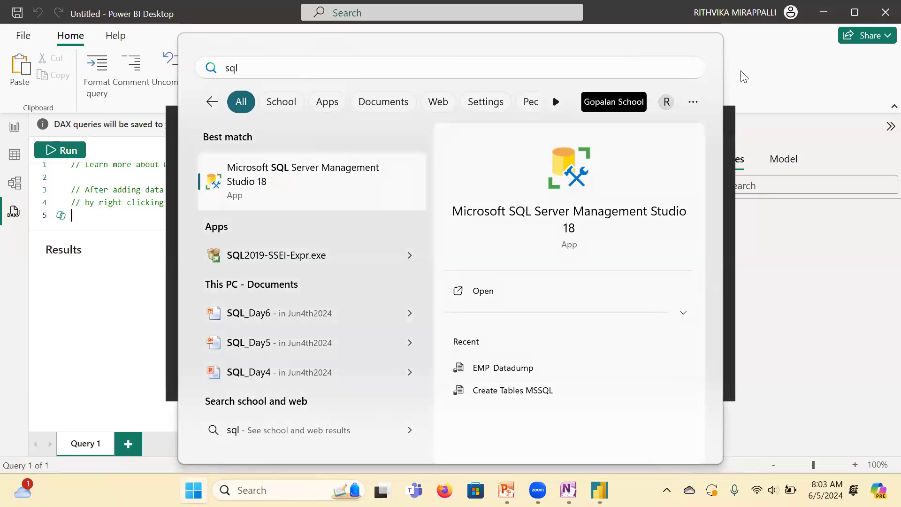
{"action": "left_click", "coordinate": [753, 70]}
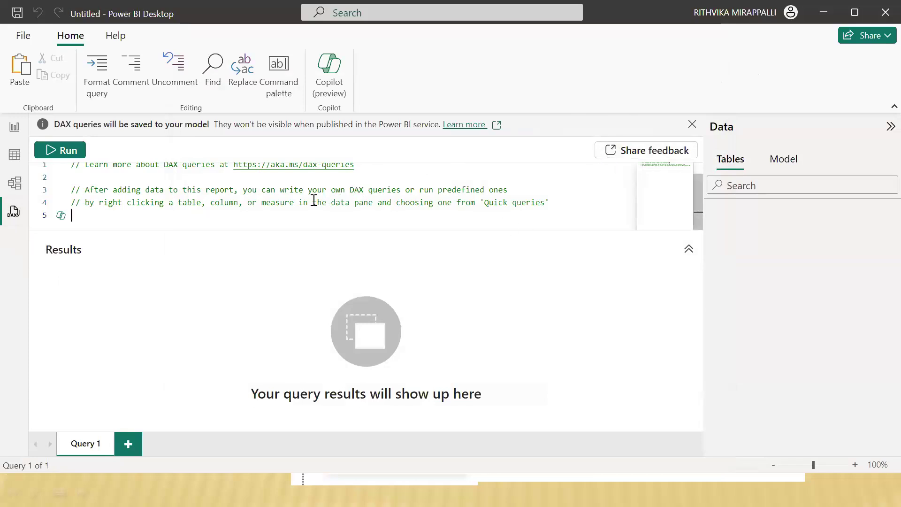
Step: Collapse the Data pane in the DAX query view and return to the Report view
{"action": "left_click", "coordinate": [14, 126]}
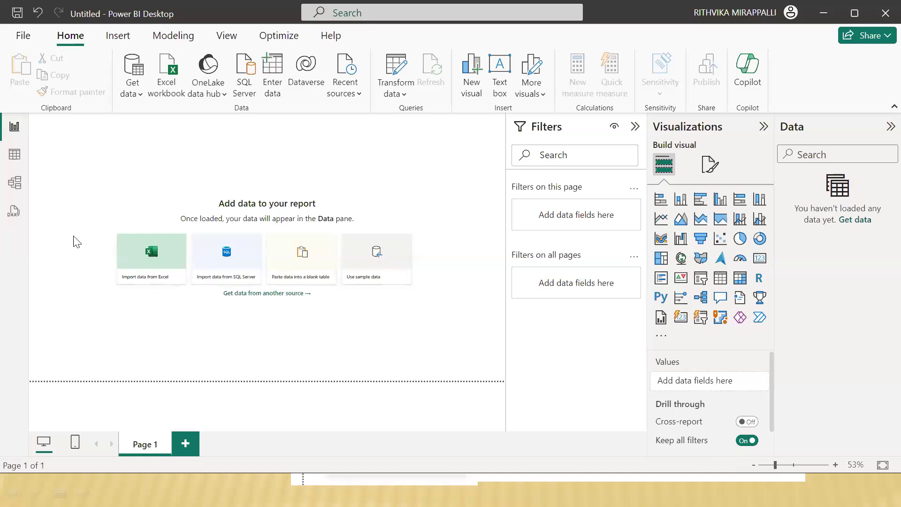
{"action": "left_click", "coordinate": [13, 211]}
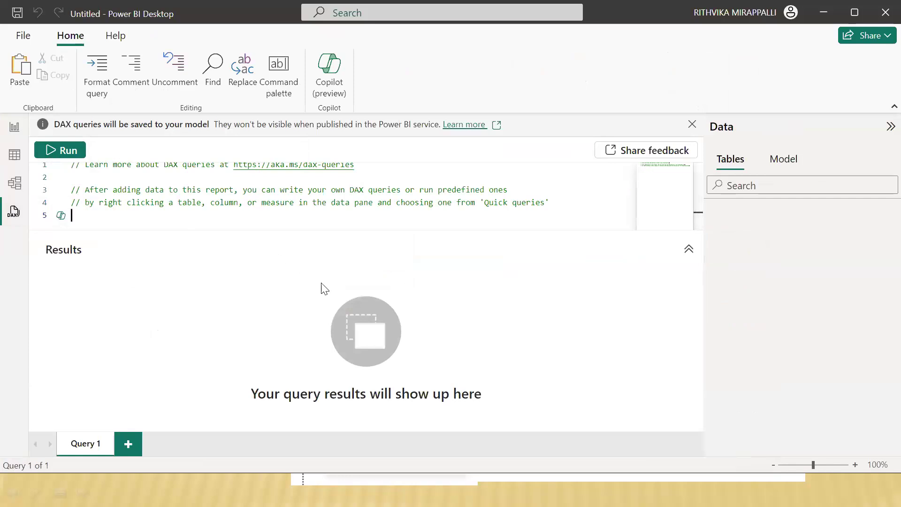
{"action": "left_click", "coordinate": [885, 135]}
{"action": "left_click", "coordinate": [23, 36]}
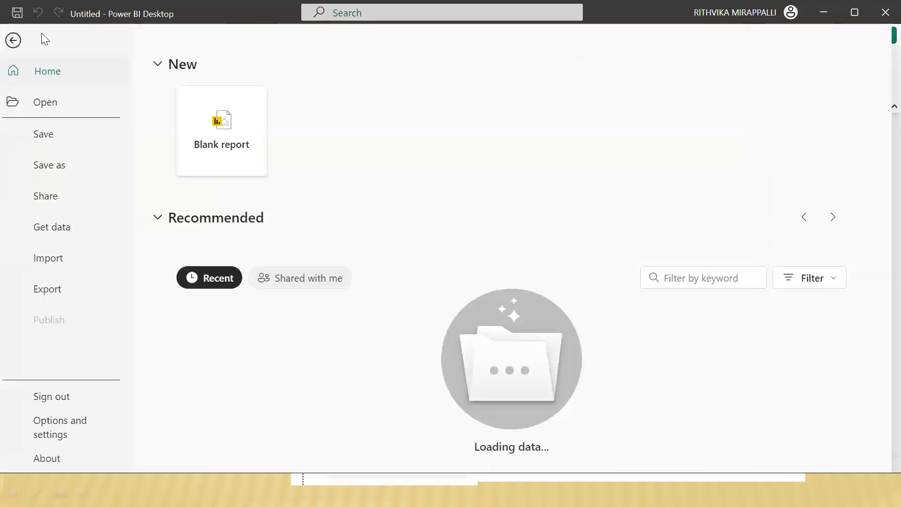
{"action": "left_click", "coordinate": [16, 41]}
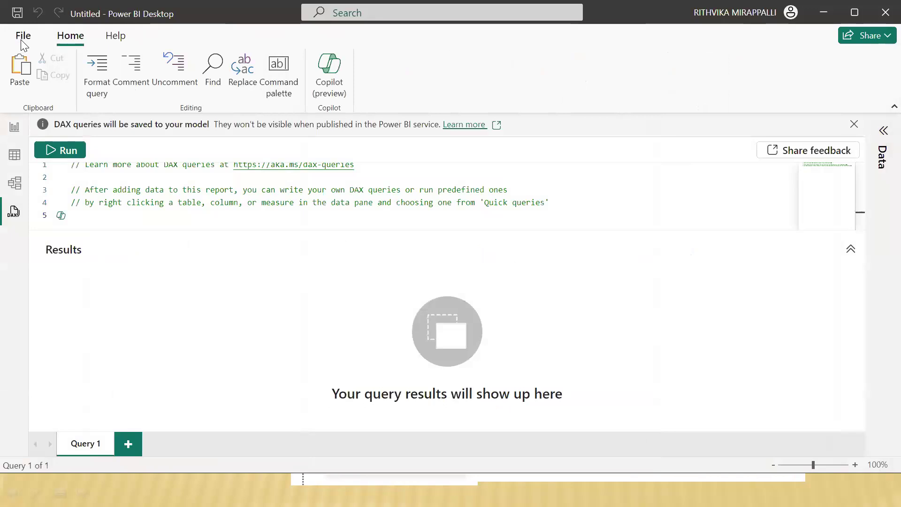
{"action": "left_click", "coordinate": [14, 126]}
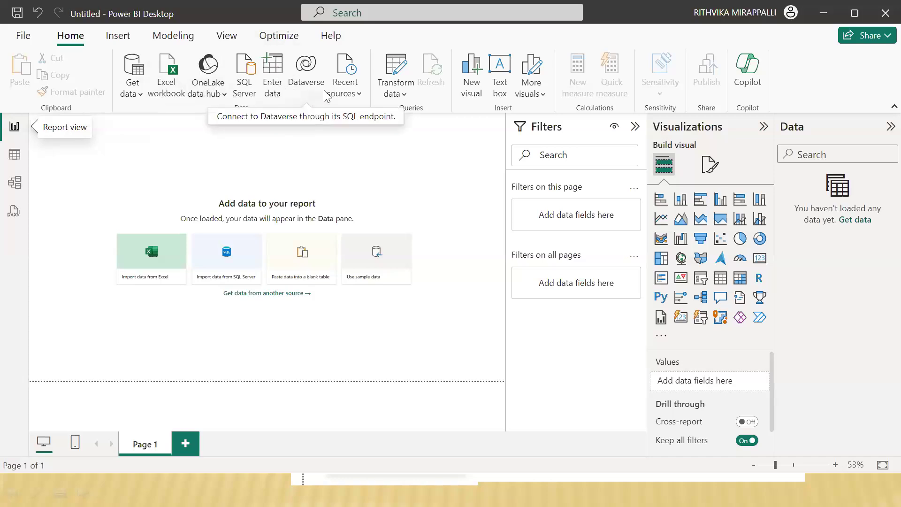
Step: Open the full Get Data connector list and review the File sources
{"action": "left_click", "coordinate": [141, 96]}
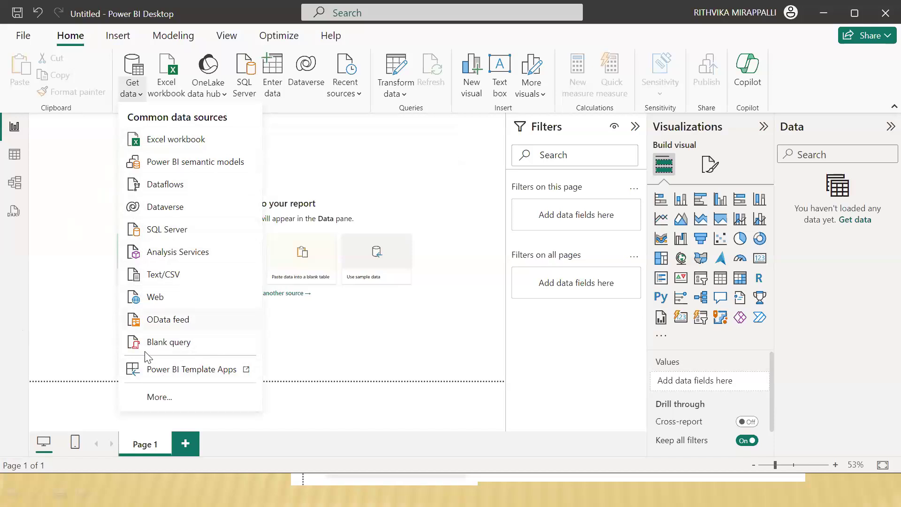
{"action": "left_click", "coordinate": [169, 400]}
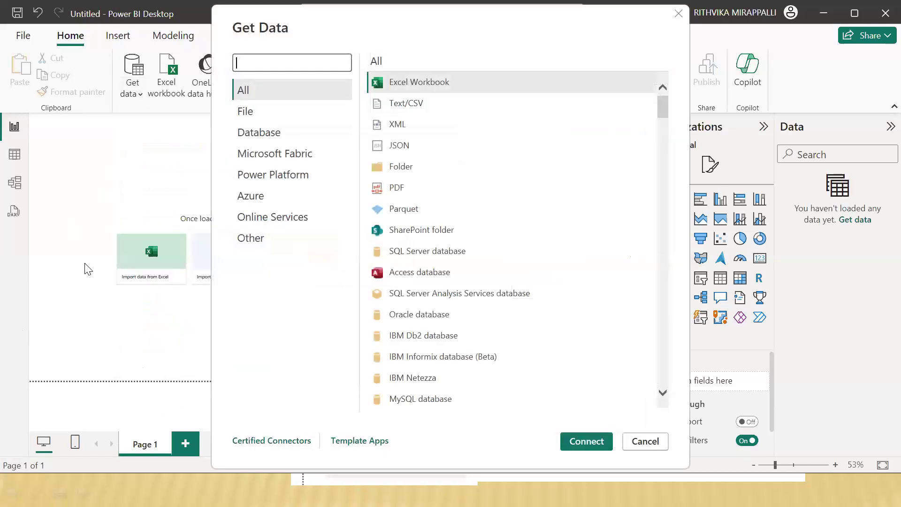
{"action": "left_click", "coordinate": [262, 112]}
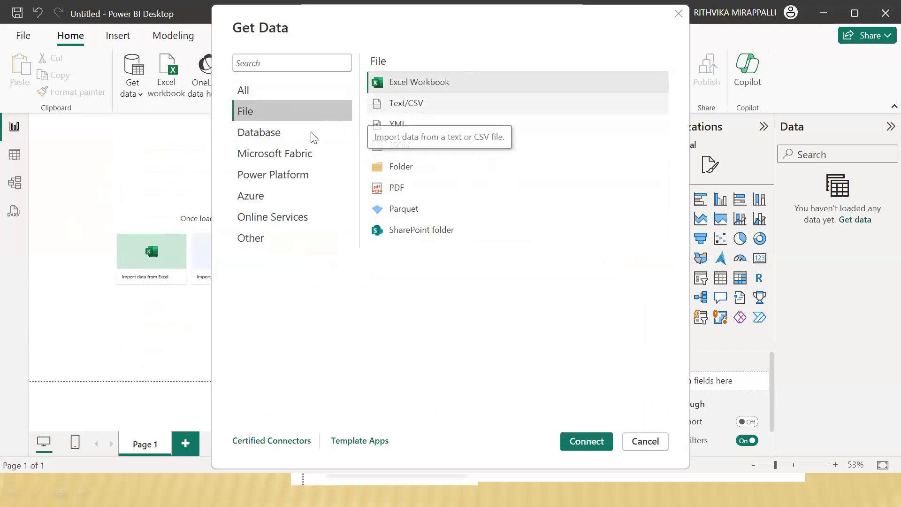
Step: Examine the Database connectors in the Get Data dialog, from SQL Server database through TIBCO(R) Data Virtualization
{"action": "left_click", "coordinate": [269, 139]}
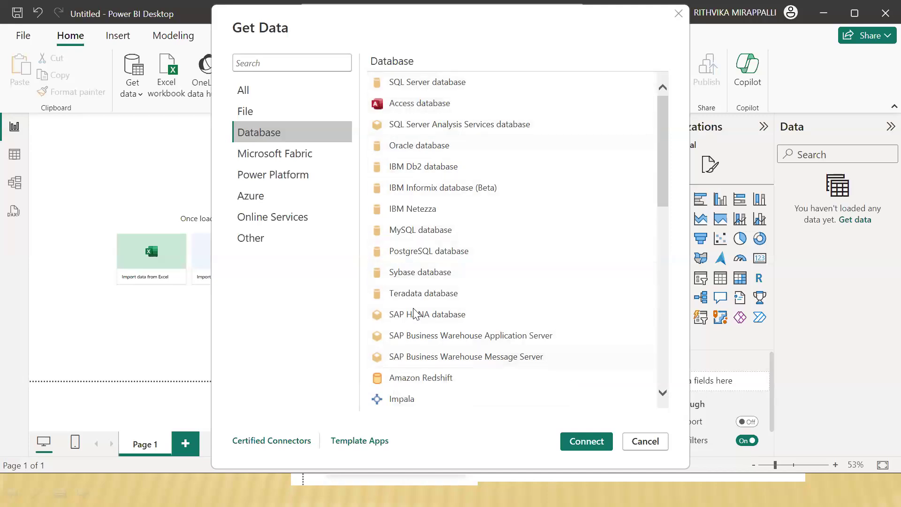
{"action": "scroll", "coordinate": [413, 216], "scroll_direction": "down", "scroll_amount": 2}
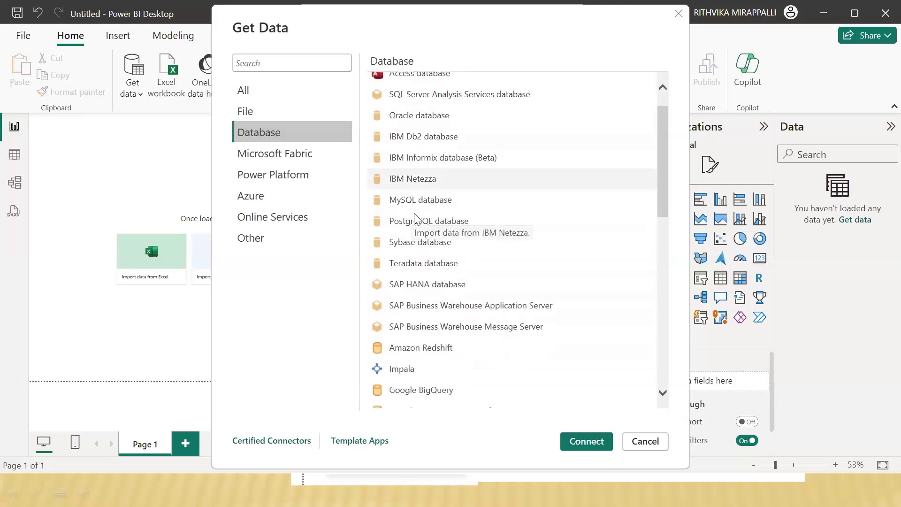
{"action": "scroll", "coordinate": [414, 213], "scroll_direction": "down", "scroll_amount": 2}
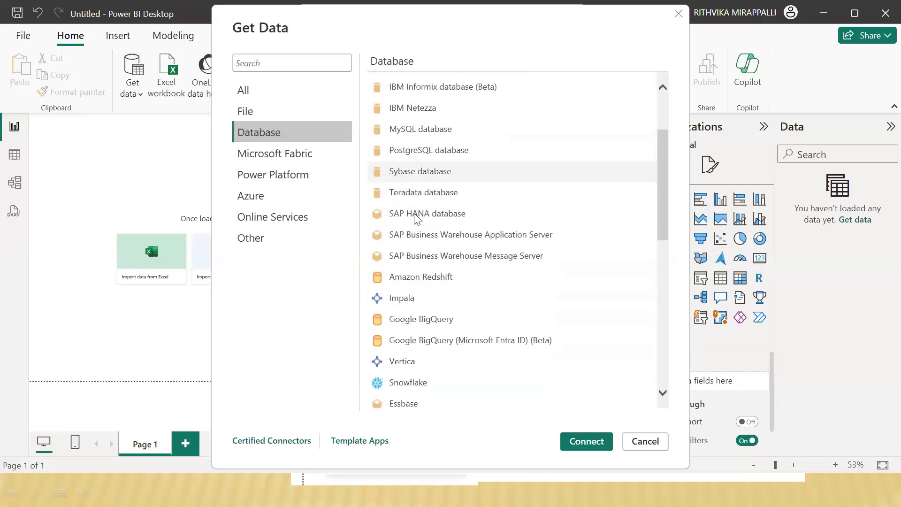
{"action": "scroll", "coordinate": [414, 217], "scroll_direction": "down", "scroll_amount": 4}
{"action": "scroll", "coordinate": [415, 217], "scroll_direction": "down", "scroll_amount": 13}
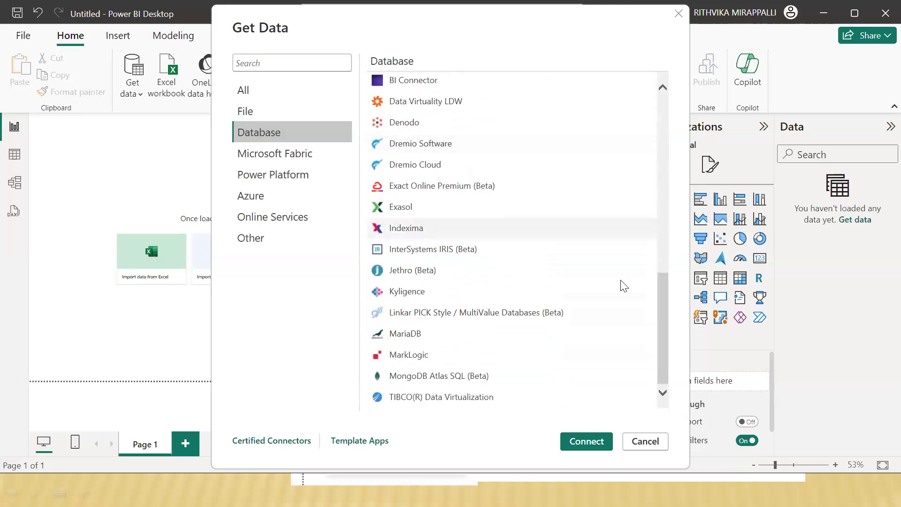
{"action": "left_click_drag", "start_coordinate": [662, 346], "coordinate": [631, 407]}
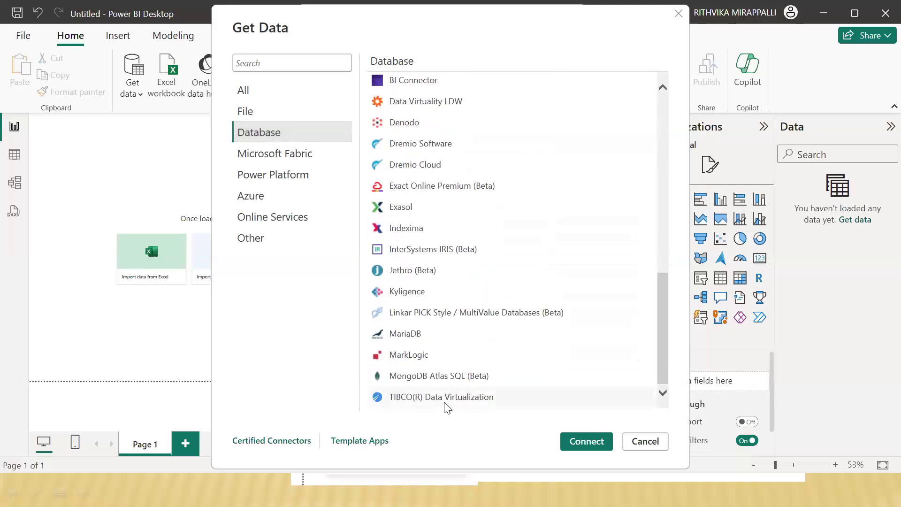
{"action": "scroll", "coordinate": [436, 327], "scroll_direction": "up", "scroll_amount": 5}
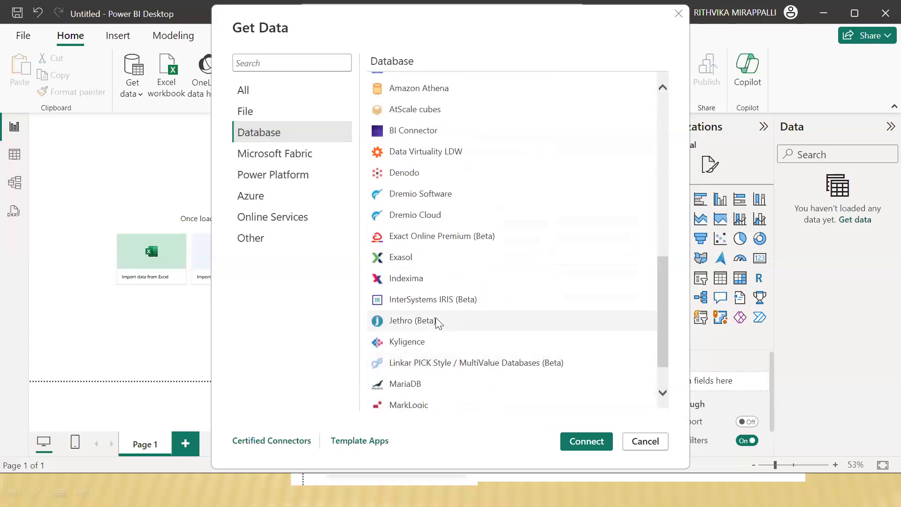
{"action": "scroll", "coordinate": [440, 322], "scroll_direction": "up", "scroll_amount": 6}
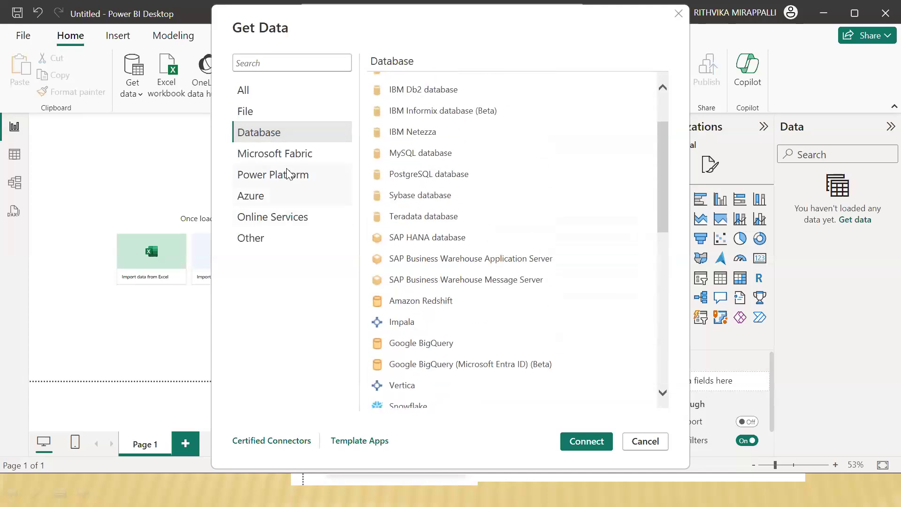
Step: Review the Microsoft Fabric, Power Platform and Azure connector categories in the Get Data dialog
{"action": "left_click", "coordinate": [285, 156]}
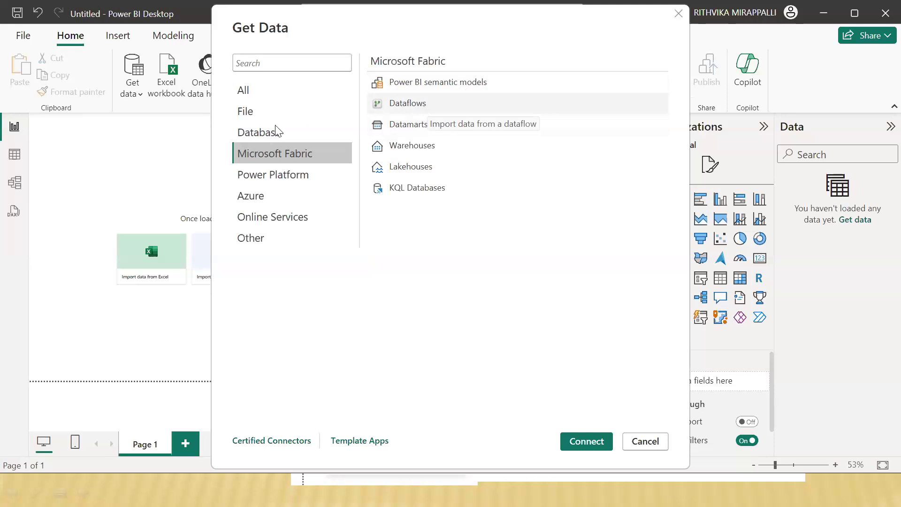
{"action": "left_click", "coordinate": [268, 170]}
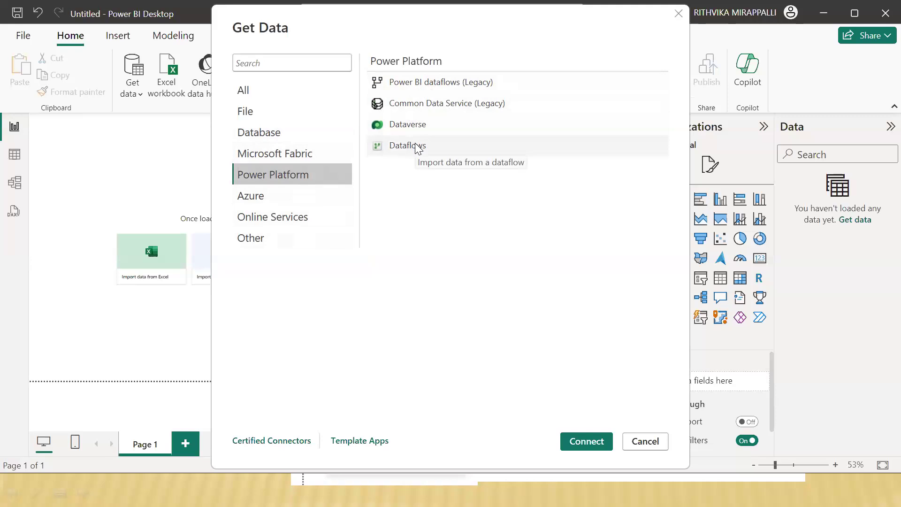
{"action": "left_click", "coordinate": [273, 197]}
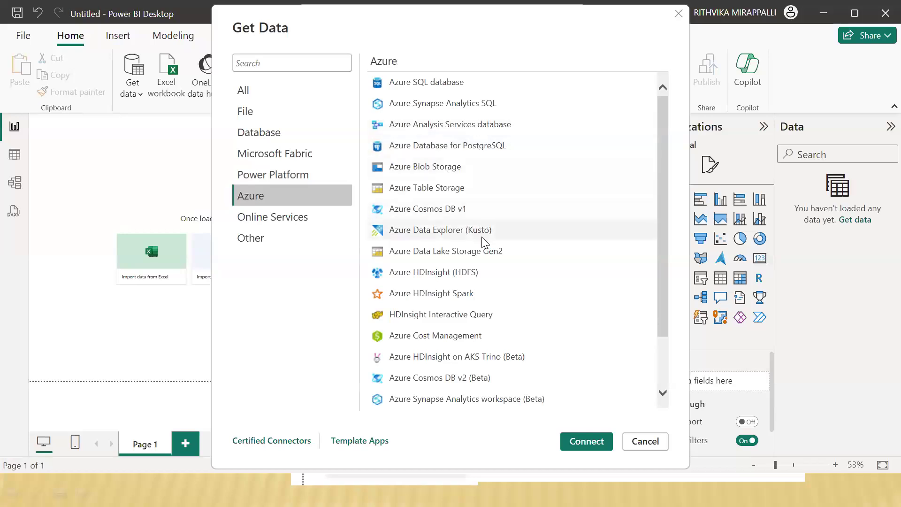
{"action": "scroll", "coordinate": [488, 262], "scroll_direction": "down", "scroll_amount": 3}
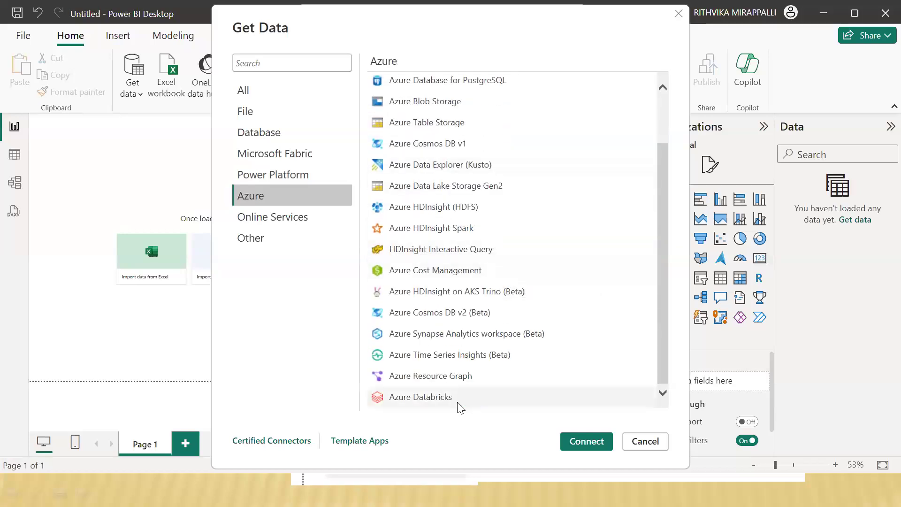
{"action": "left_click_drag", "start_coordinate": [660, 354], "coordinate": [664, 270]}
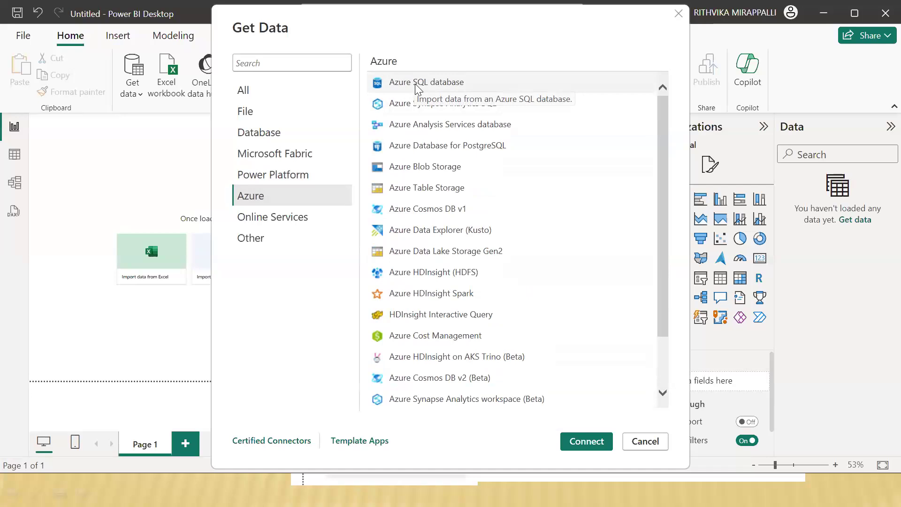
Step: Examine the Online Services connectors in the Get Data dialog, from SharePoint Online List through Viva Insights
{"action": "left_click", "coordinate": [284, 219]}
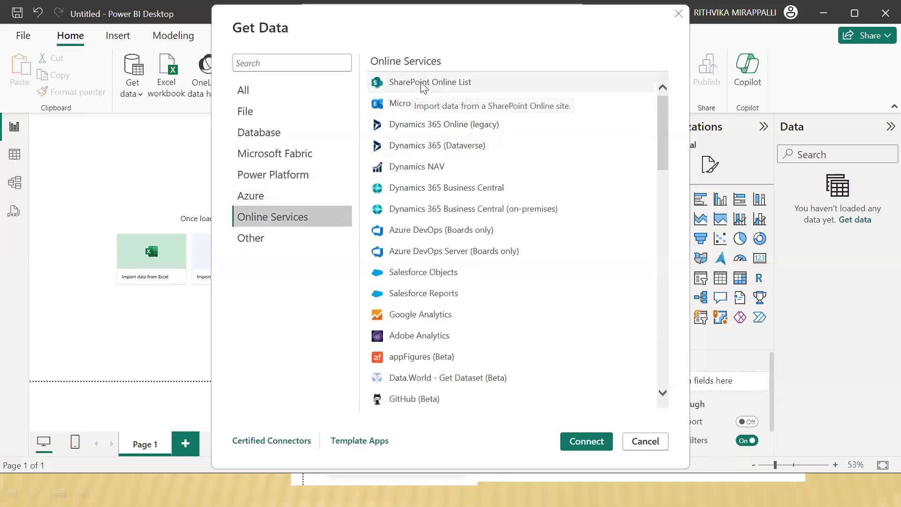
{"action": "scroll", "coordinate": [401, 219], "scroll_direction": "down", "scroll_amount": 1}
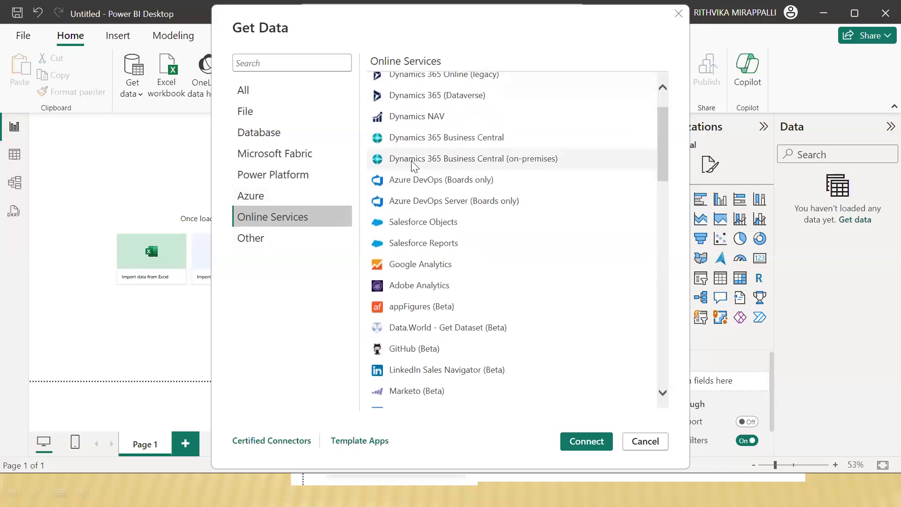
{"action": "scroll", "coordinate": [417, 256], "scroll_direction": "down", "scroll_amount": 3}
{"action": "scroll", "coordinate": [416, 262], "scroll_direction": "down", "scroll_amount": 12}
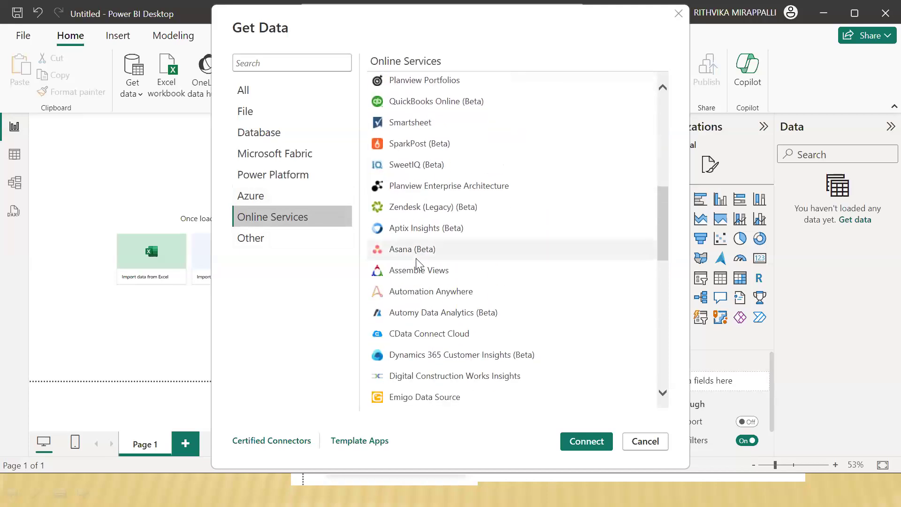
{"action": "left_click", "coordinate": [663, 289]}
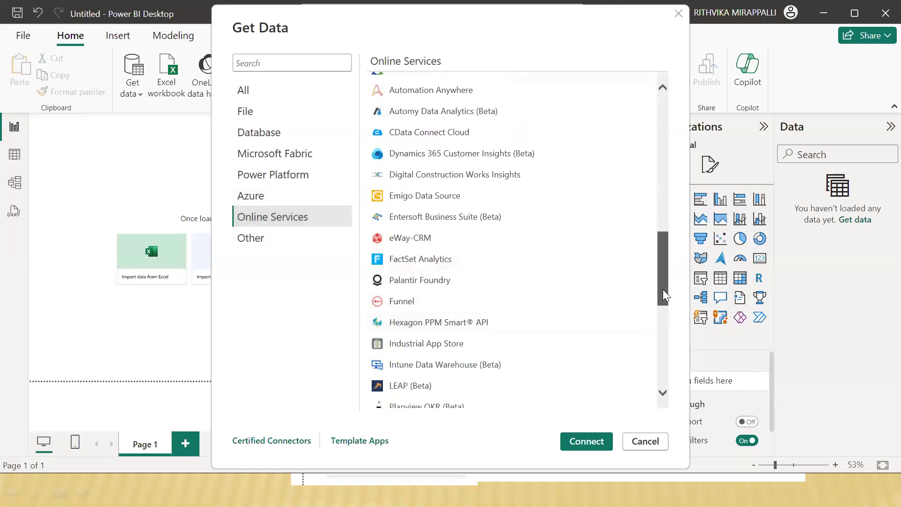
{"action": "left_click_drag", "start_coordinate": [663, 289], "coordinate": [663, 390]}
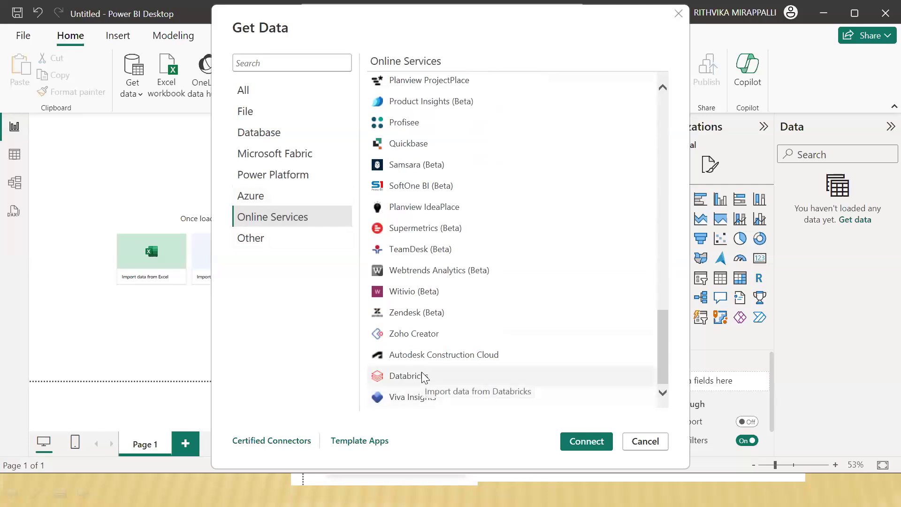
{"action": "scroll", "coordinate": [483, 368], "scroll_direction": "up", "scroll_amount": 3}
{"action": "scroll", "coordinate": [489, 332], "scroll_direction": "down", "scroll_amount": 2}
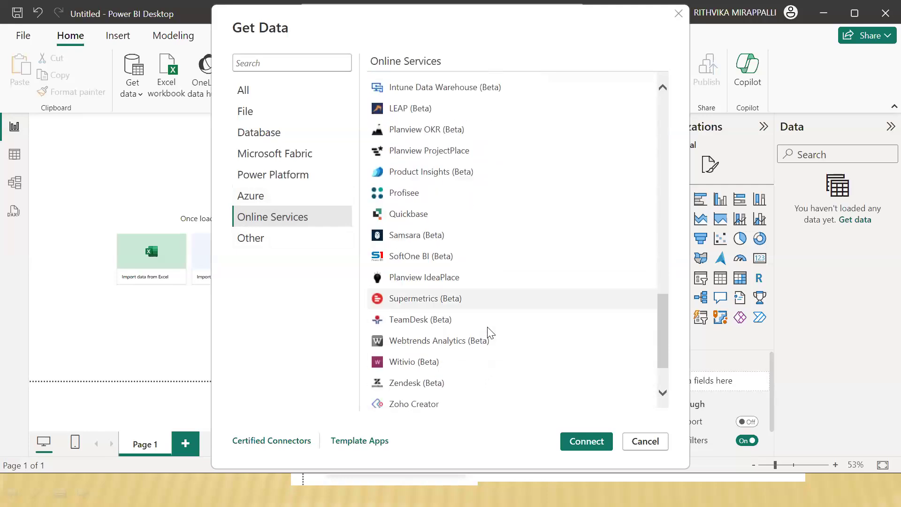
{"action": "scroll", "coordinate": [490, 328], "scroll_direction": "up", "scroll_amount": 2}
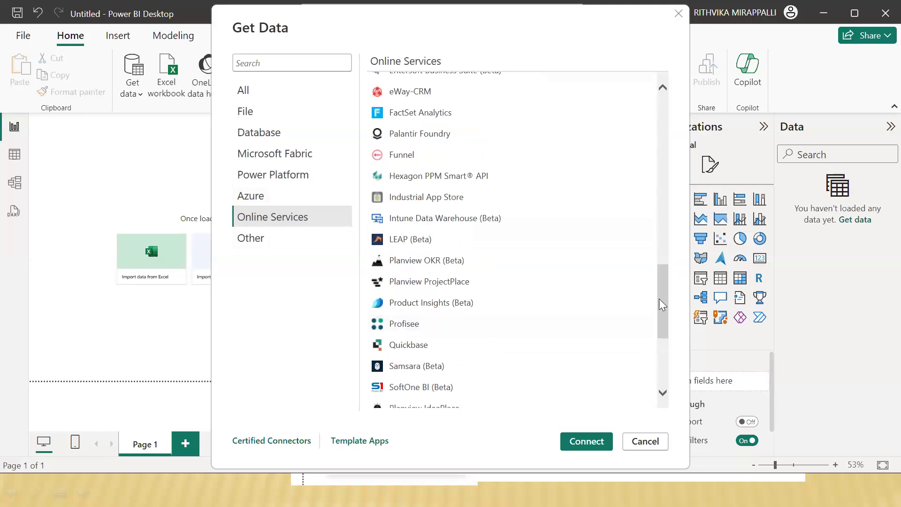
{"action": "left_click_drag", "start_coordinate": [659, 298], "coordinate": [659, 380]}
Step: Examine the connectors in the Other category, including Web, R script, Python script and Blank Query
{"action": "left_click", "coordinate": [247, 241]}
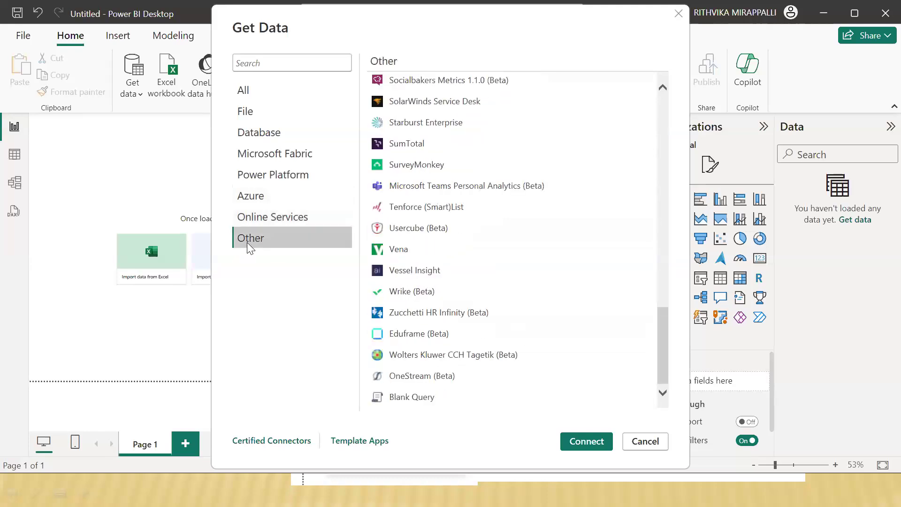
{"action": "scroll", "coordinate": [425, 379], "scroll_direction": "up", "scroll_amount": 15}
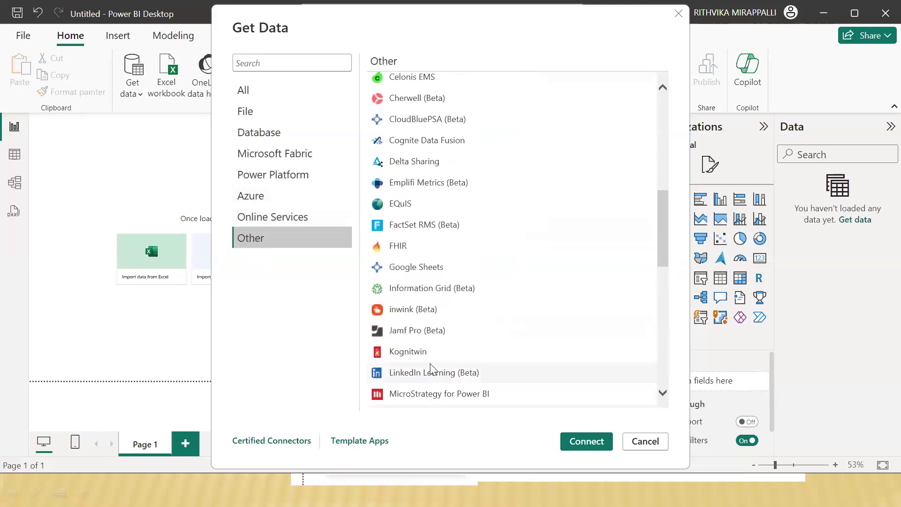
{"action": "scroll", "coordinate": [432, 350], "scroll_direction": "up", "scroll_amount": 3}
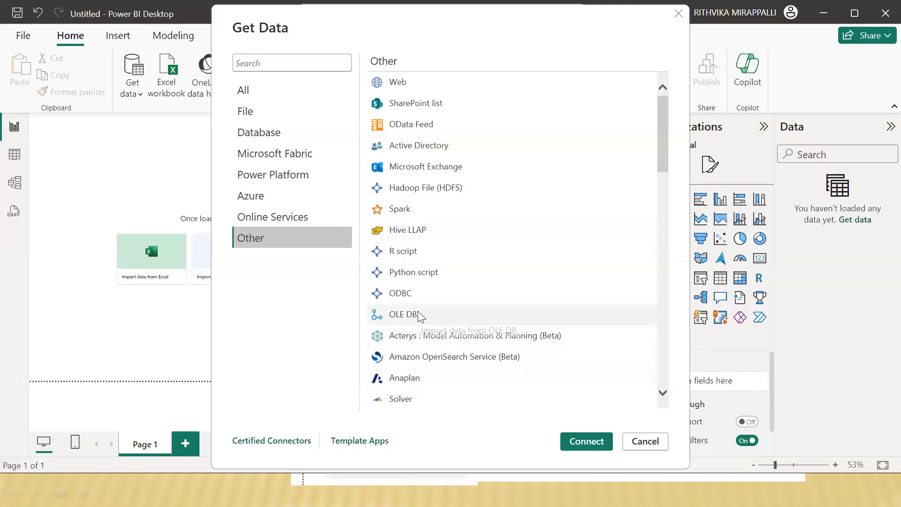
{"action": "scroll", "coordinate": [423, 320], "scroll_direction": "down", "scroll_amount": 3}
{"action": "scroll", "coordinate": [423, 321], "scroll_direction": "down", "scroll_amount": 4}
{"action": "scroll", "coordinate": [434, 328], "scroll_direction": "up", "scroll_amount": 7}
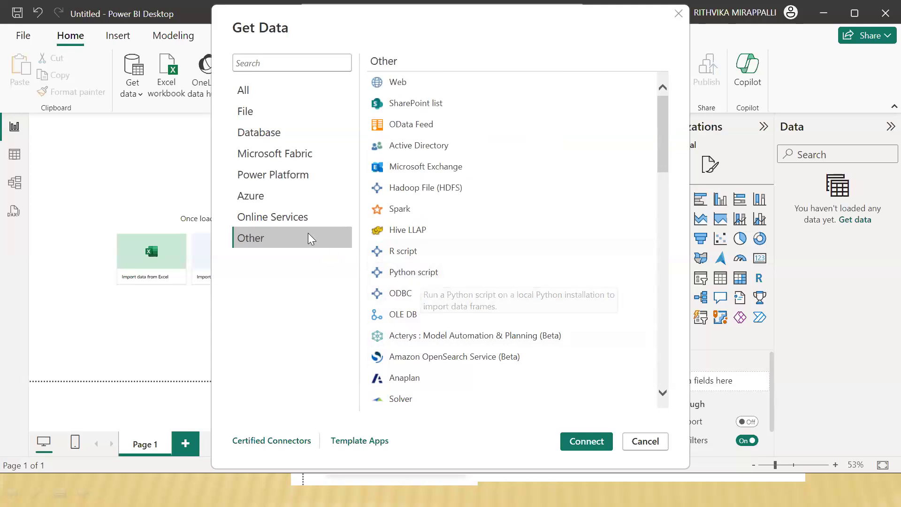
Step: Go back through the connector categories from Online Services up to All, and close Get Data without connecting
{"action": "left_click", "coordinate": [265, 217]}
{"action": "left_click", "coordinate": [263, 193]}
{"action": "left_click", "coordinate": [264, 176]}
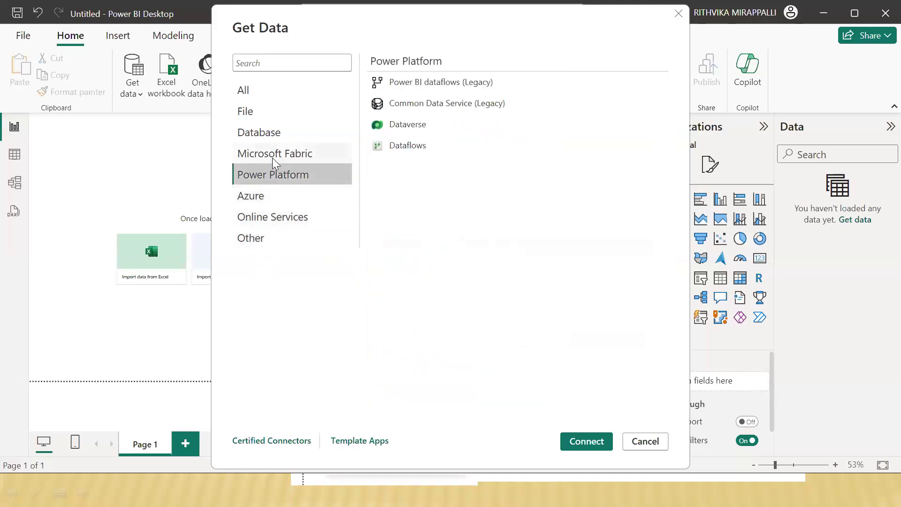
{"action": "left_click", "coordinate": [272, 157]}
{"action": "left_click", "coordinate": [269, 136]}
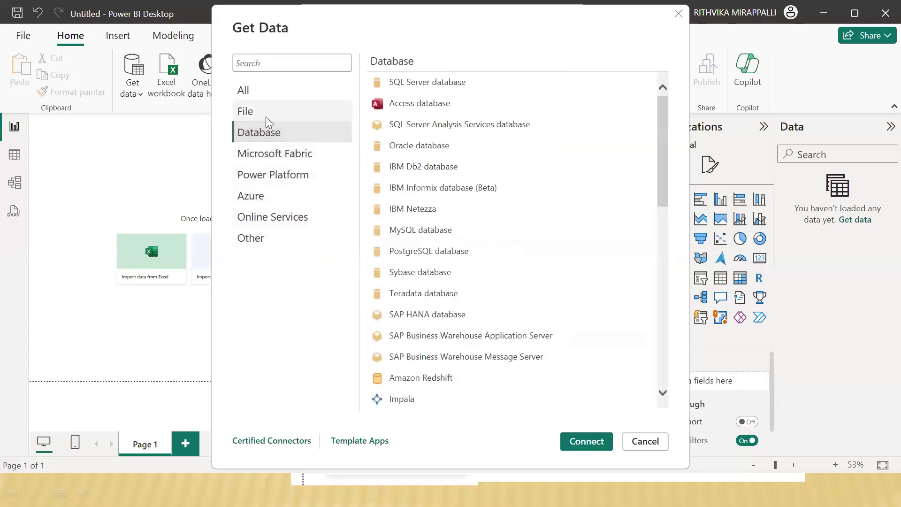
{"action": "left_click", "coordinate": [265, 113]}
{"action": "left_click", "coordinate": [281, 90]}
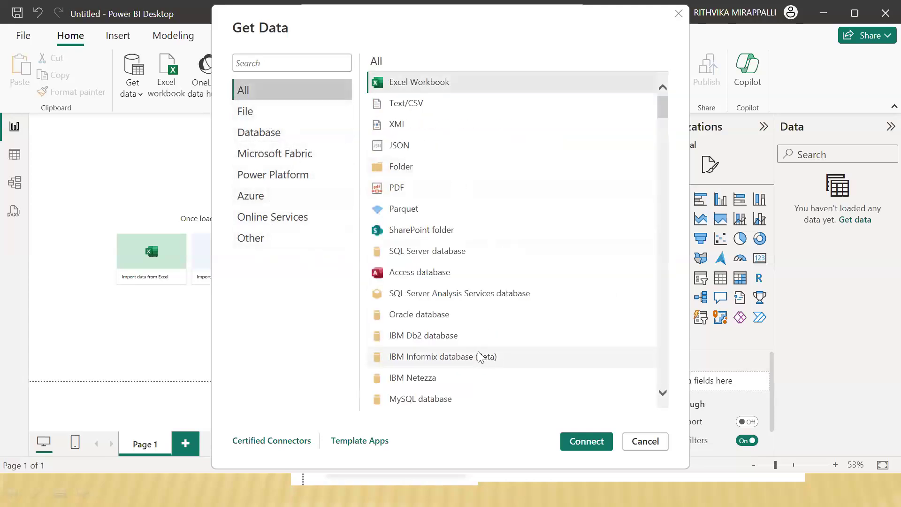
{"action": "left_click", "coordinate": [652, 442]}
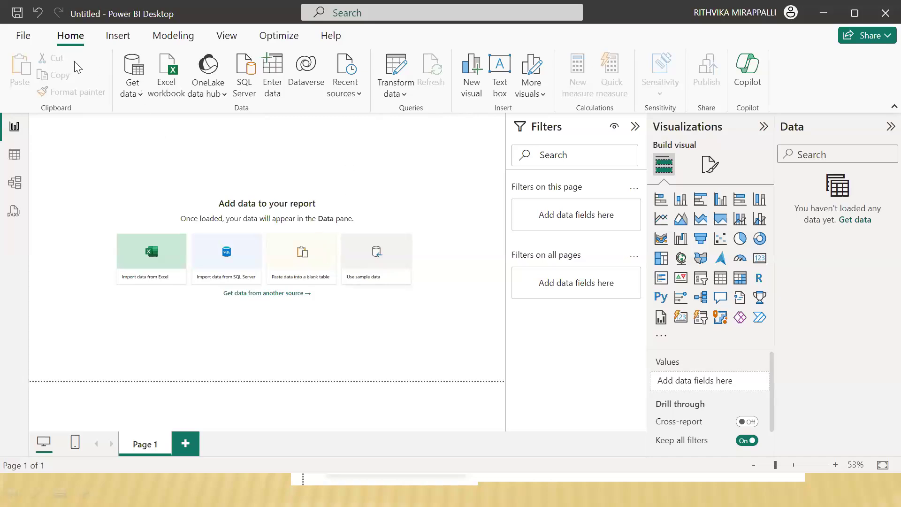
Step: Open the Power Query Editor and outline its name in the title bar with the annotation pen
{"action": "left_click", "coordinate": [399, 95]}
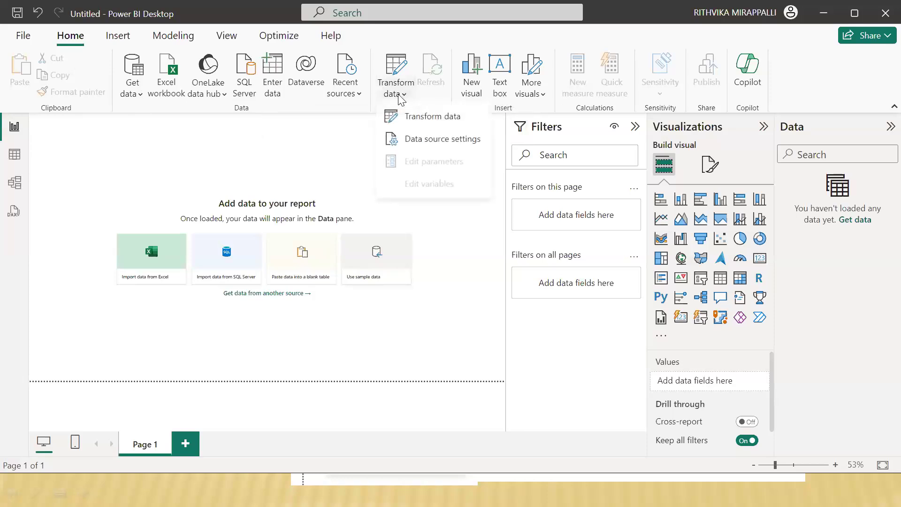
{"action": "left_click", "coordinate": [410, 120]}
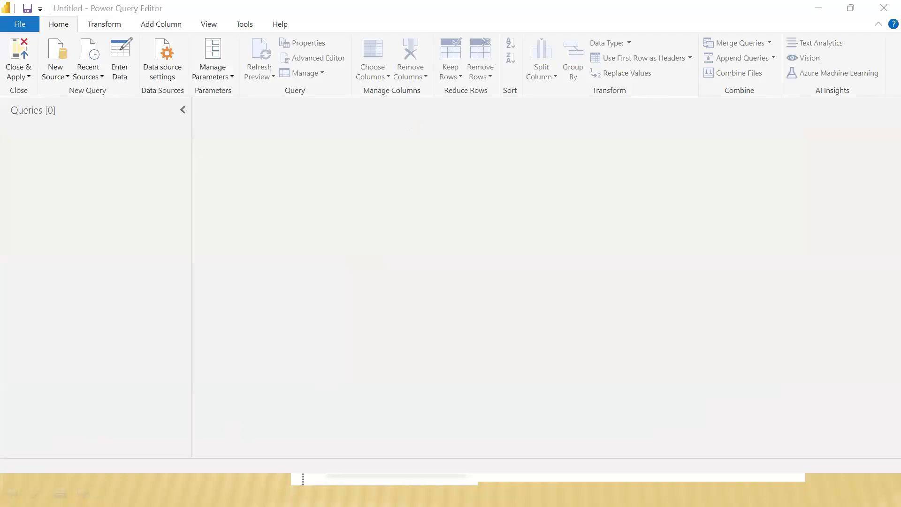
{"action": "mouse_move", "coordinate": [89, 2]}
{"action": "left_mouse_down"}
{"action": "mouse_move", "coordinate": [88, 21]}
{"action": "mouse_move", "coordinate": [175, 20]}
{"action": "mouse_move", "coordinate": [173, 1]}
{"action": "left_mouse_up"}
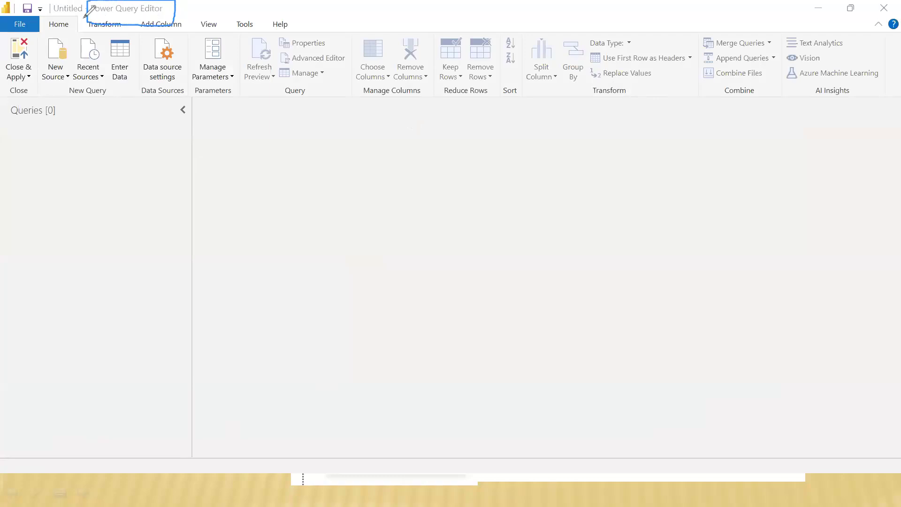
Step: Switch back and forth between Power Query Editor and Power BI Desktop to compare their windows, ending in Power BI Desktop
{"action": "key", "text": "alt+Tab"}
{"action": "key", "text": "alt+Tab"}
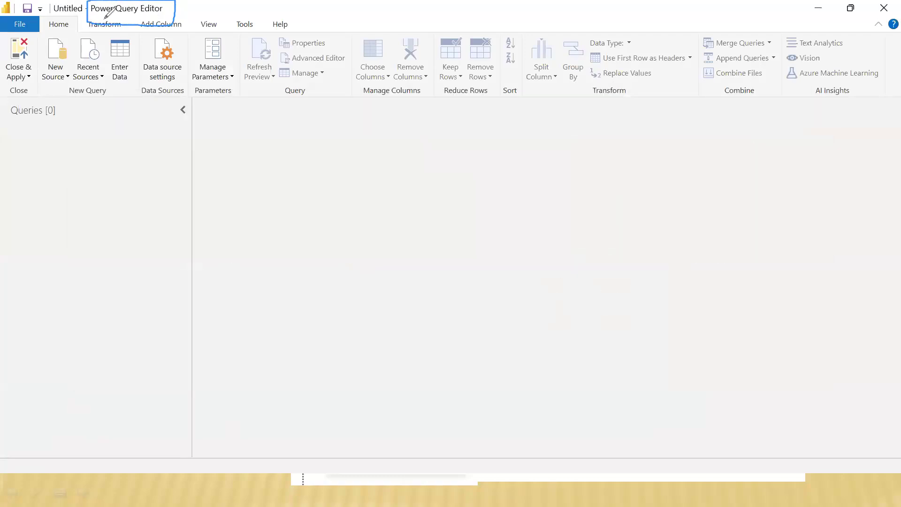
{"action": "key", "text": "alt+Tab"}
{"action": "key", "text": "alt+Tab"}
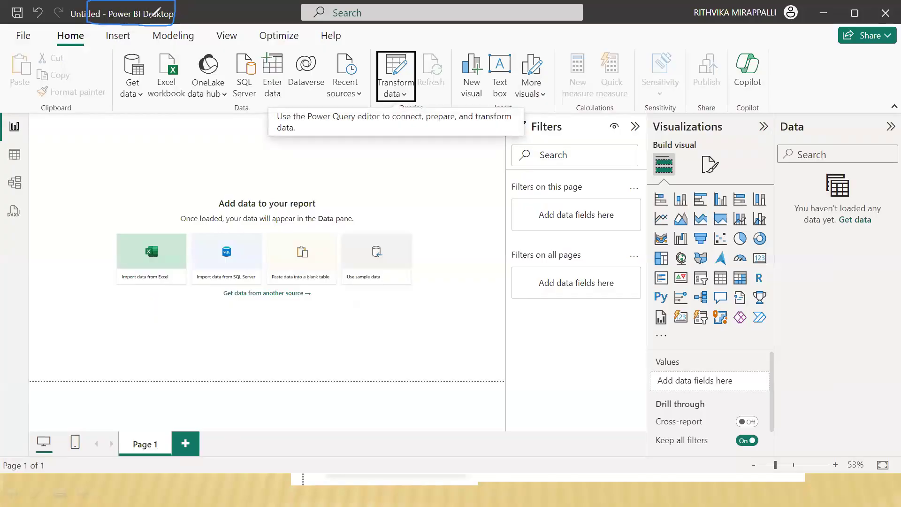
Step: Switch to Power Query Editor, load the product sheet from the recent source bi_dimensions.xlsx, and dismiss the preview-age notice
{"action": "key", "text": "alt+Tab"}
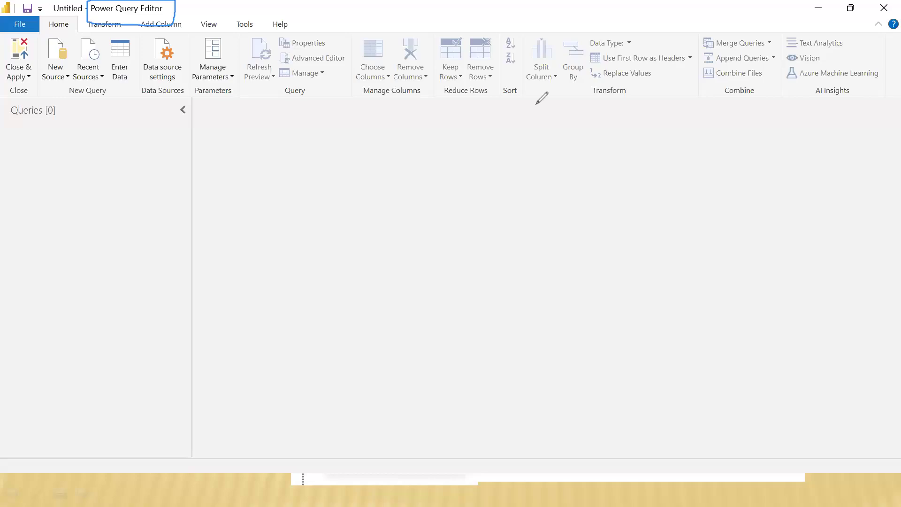
{"action": "left_click", "coordinate": [225, 93]}
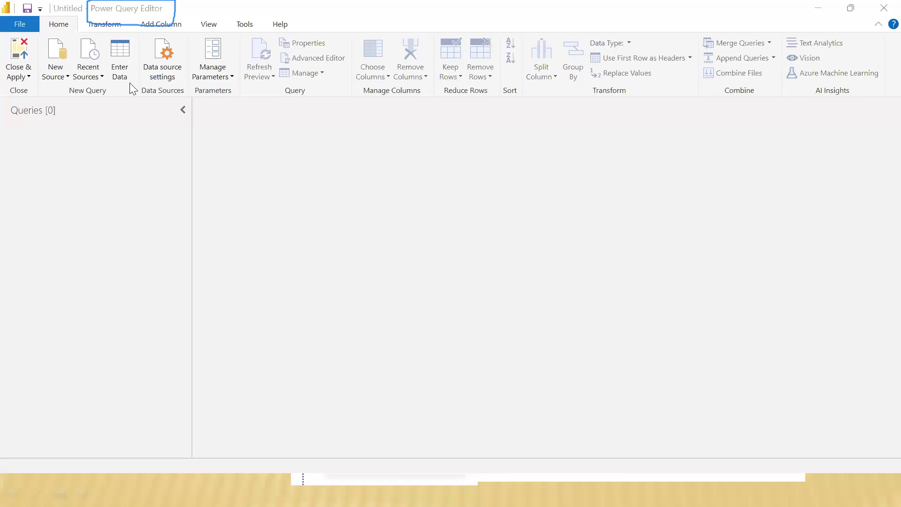
{"action": "left_click", "coordinate": [63, 78]}
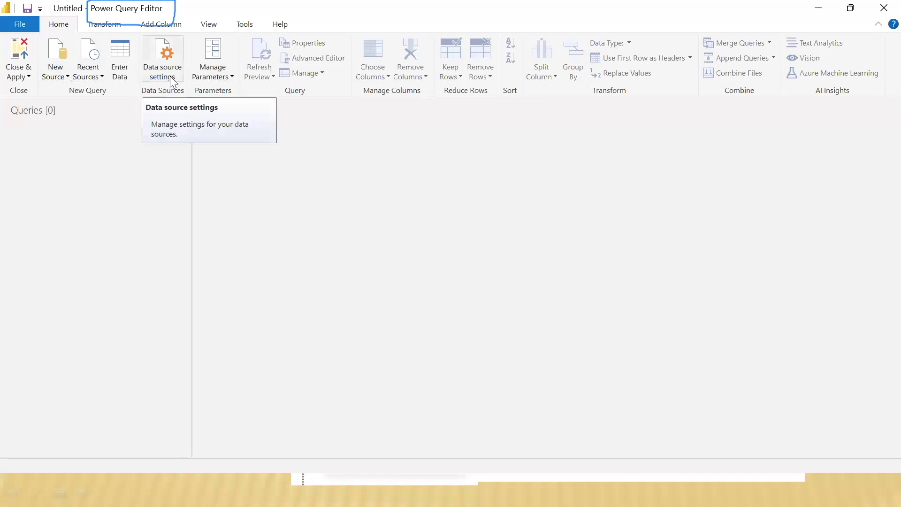
{"action": "left_click", "coordinate": [93, 77]}
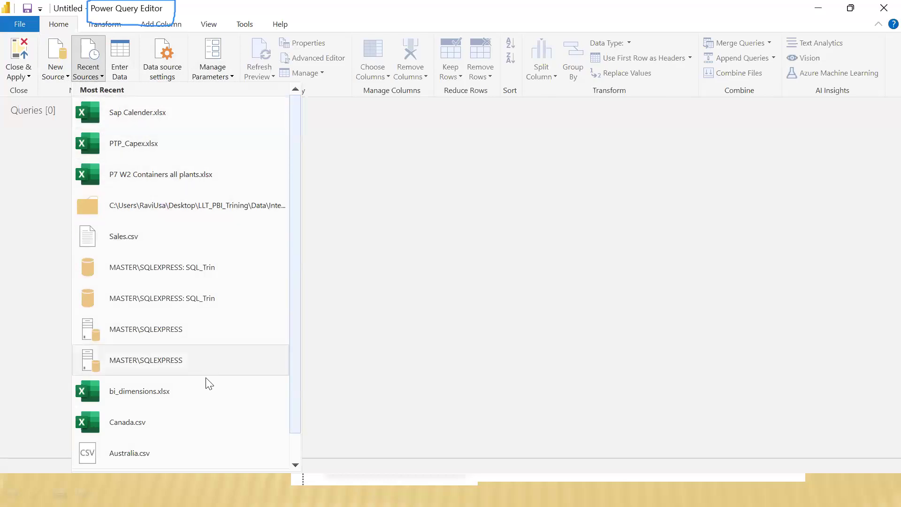
{"action": "left_click", "coordinate": [180, 392]}
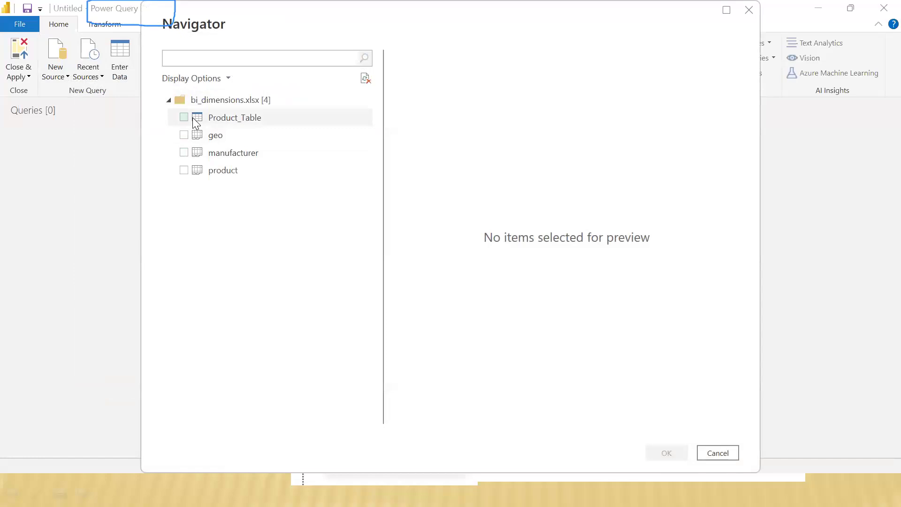
{"action": "left_click", "coordinate": [183, 170]}
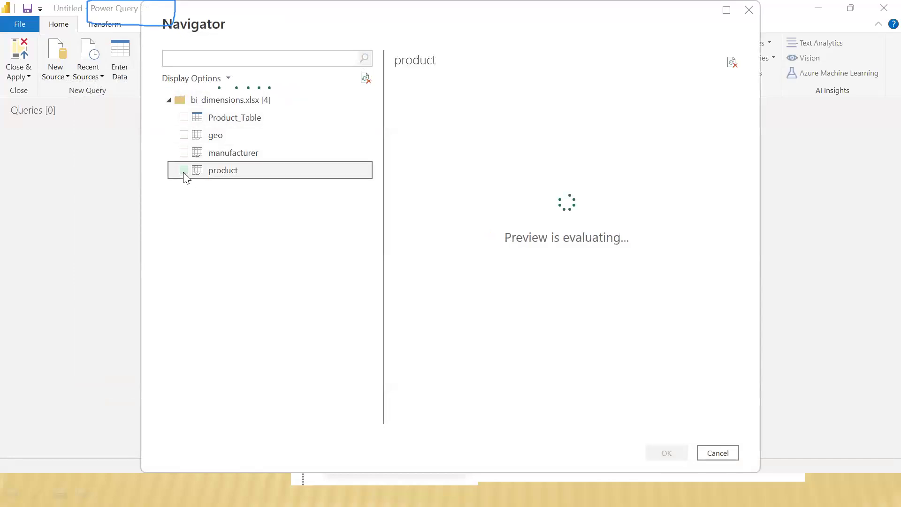
{"action": "left_click", "coordinate": [666, 452]}
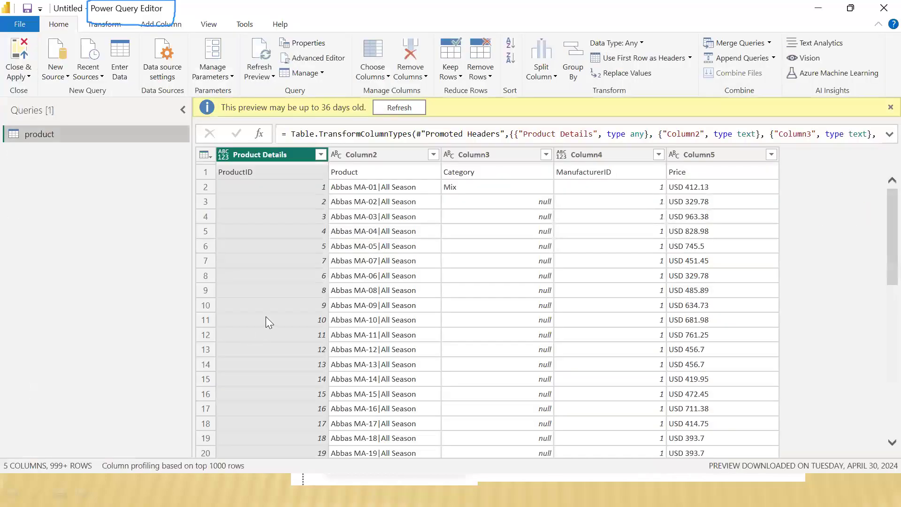
{"action": "left_click", "coordinate": [890, 107]}
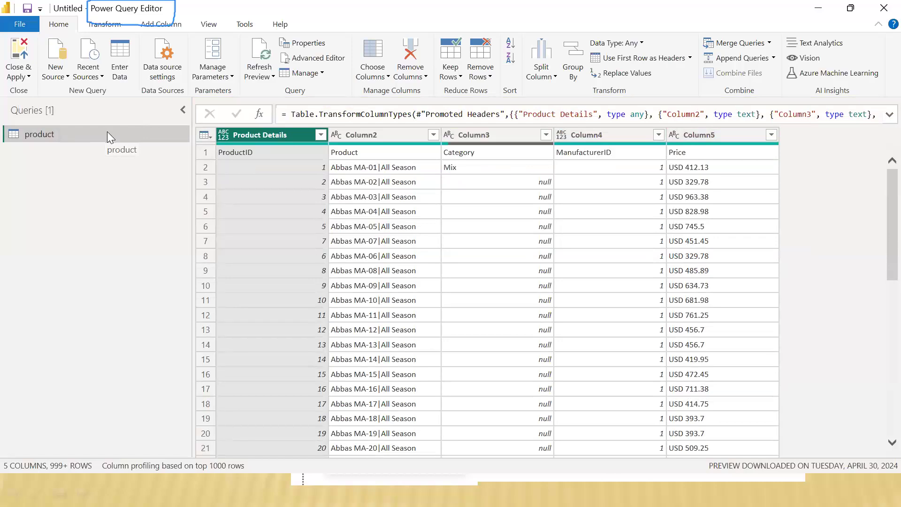
Step: Replace the null values in Column3 of the product query with N/A
{"action": "left_click", "coordinate": [264, 153]}
{"action": "left_click", "coordinate": [386, 168]}
{"action": "left_click", "coordinate": [464, 185]}
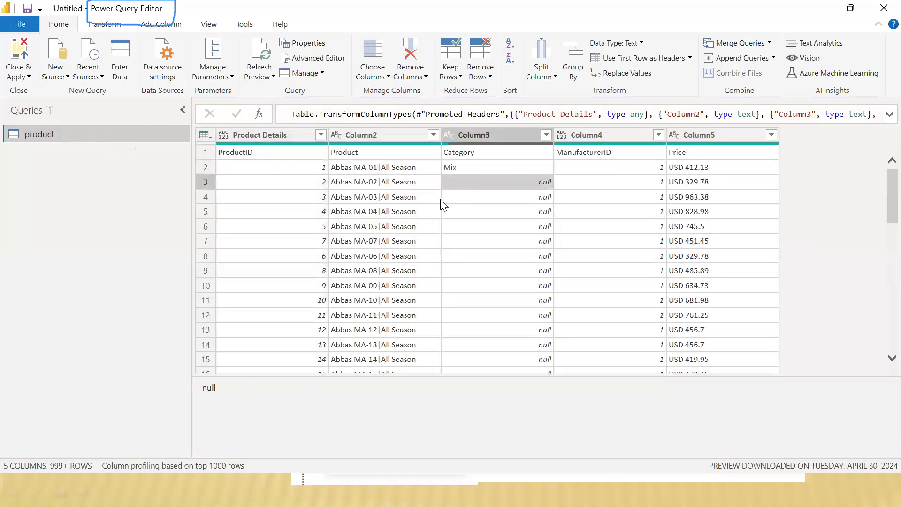
{"action": "left_click", "coordinate": [375, 240]}
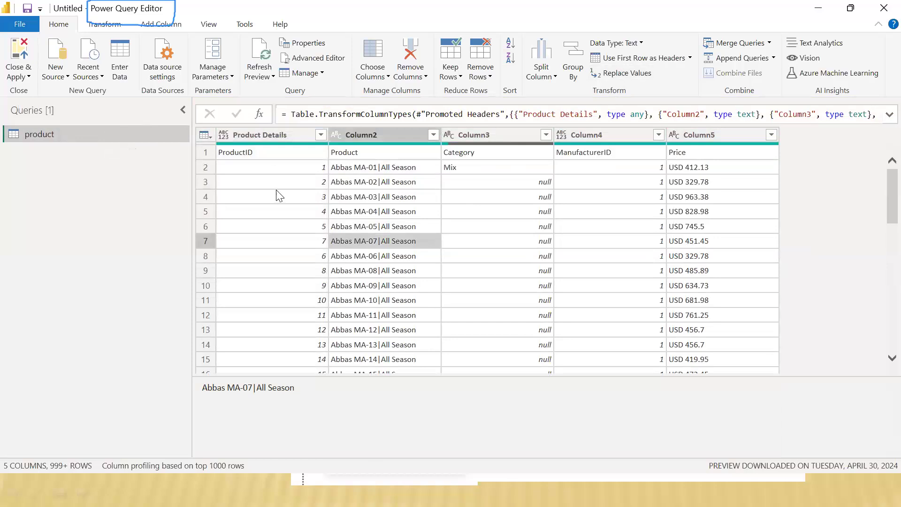
{"action": "left_click", "coordinate": [514, 182]}
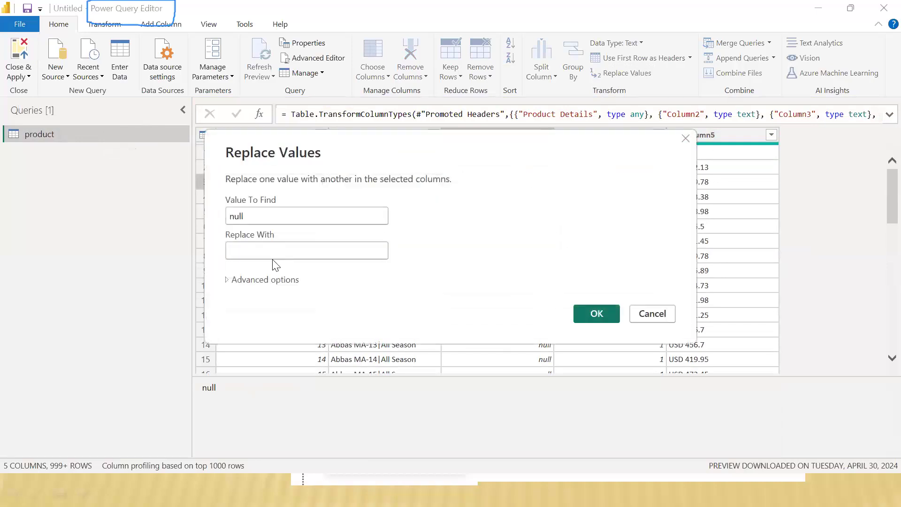
{"action": "type", "text": "n/A"}
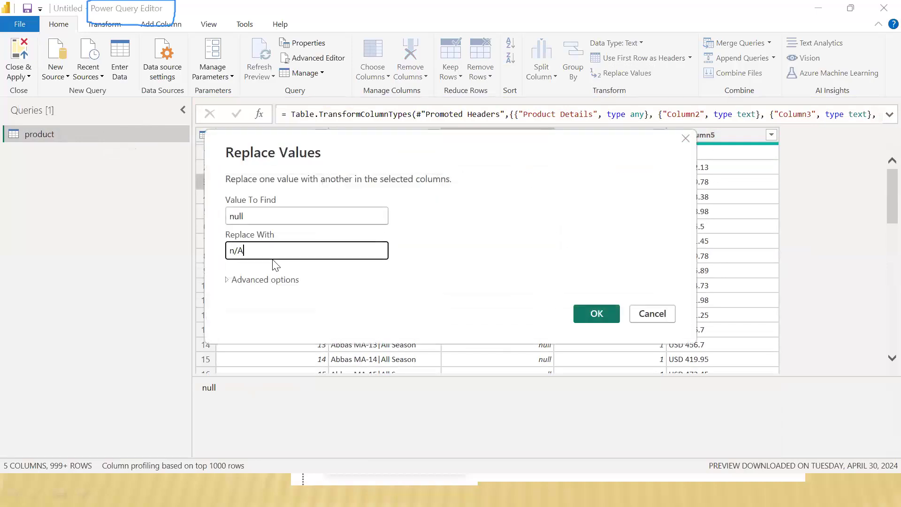
{"action": "key", "text": "Left"}
{"action": "key", "text": "Left"}
{"action": "key", "text": "BackSpace"}
{"action": "type", "text": "N"}
{"action": "left_click", "coordinate": [591, 315]}
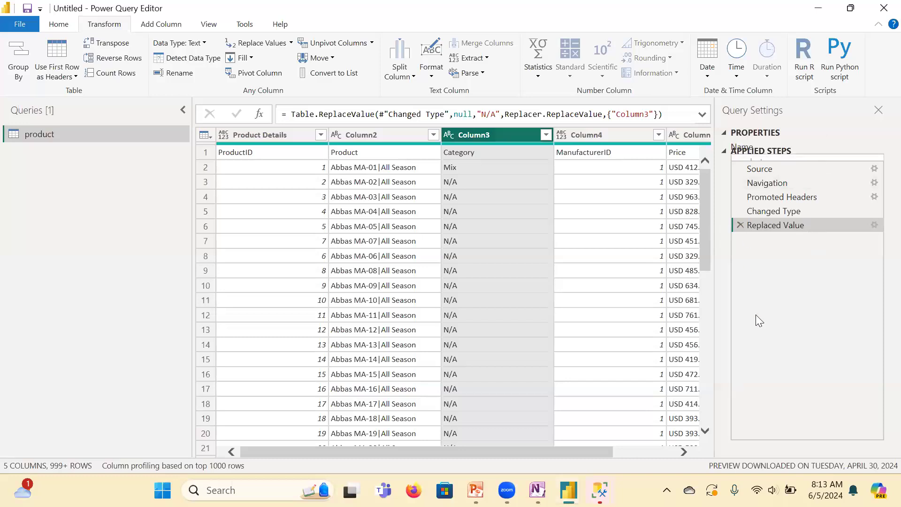
Step: Collapse and re-expand the Applied Steps list in Query Settings
{"action": "left_click", "coordinate": [723, 150]}
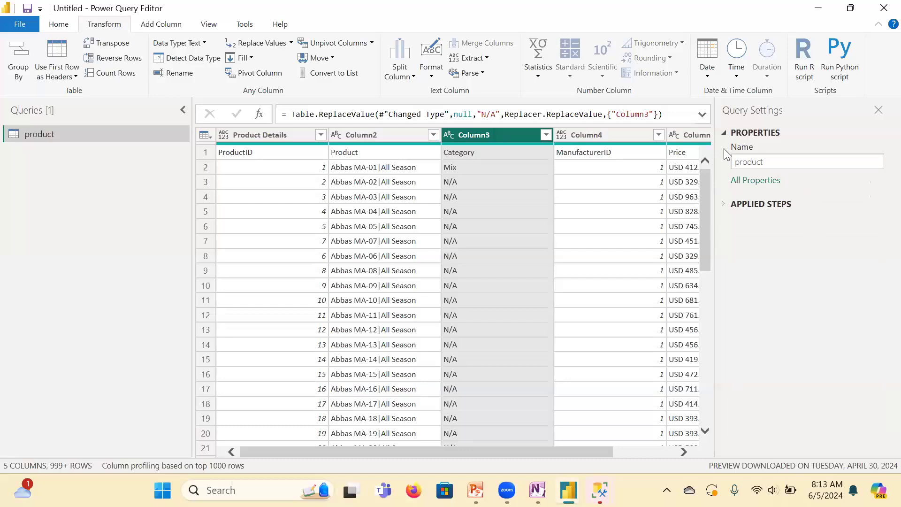
{"action": "left_click", "coordinate": [723, 204]}
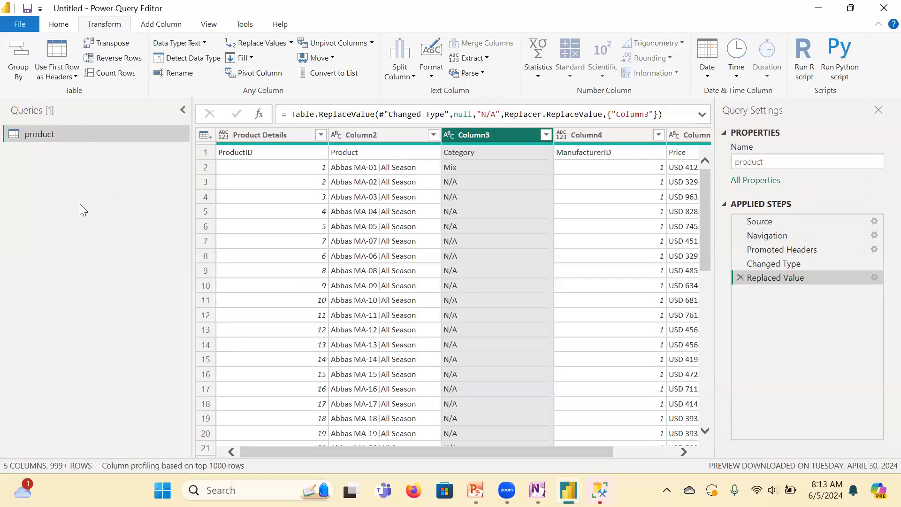
Step: Outline the Queries pane and the data preview with the annotation pen, and erase both outlines
{"action": "left_click", "coordinate": [150, 71]}
{"action": "mouse_move", "coordinate": [7, 104]}
{"action": "left_mouse_down"}
{"action": "mouse_move", "coordinate": [12, 371]}
{"action": "mouse_move", "coordinate": [160, 387]}
{"action": "mouse_move", "coordinate": [213, 91]}
{"action": "mouse_move", "coordinate": [45, 82]}
{"action": "mouse_move", "coordinate": [7, 101]}
{"action": "mouse_move", "coordinate": [13, 374]}
{"action": "left_mouse_up"}
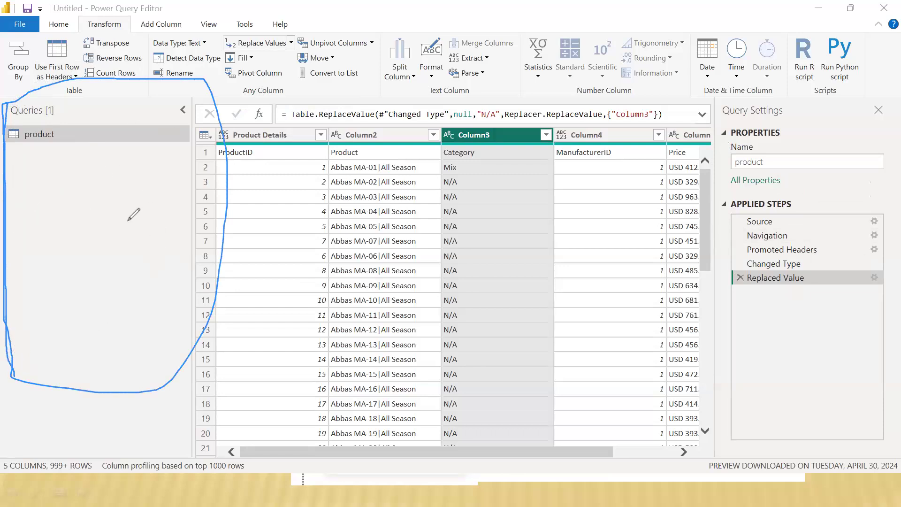
{"action": "mouse_move", "coordinate": [220, 123]}
{"action": "left_mouse_down"}
{"action": "mouse_move", "coordinate": [234, 362]}
{"action": "mouse_move", "coordinate": [307, 403]}
{"action": "mouse_move", "coordinate": [586, 403]}
{"action": "mouse_move", "coordinate": [699, 375]}
{"action": "mouse_move", "coordinate": [692, 155]}
{"action": "mouse_move", "coordinate": [386, 105]}
{"action": "mouse_move", "coordinate": [221, 120]}
{"action": "left_mouse_up"}
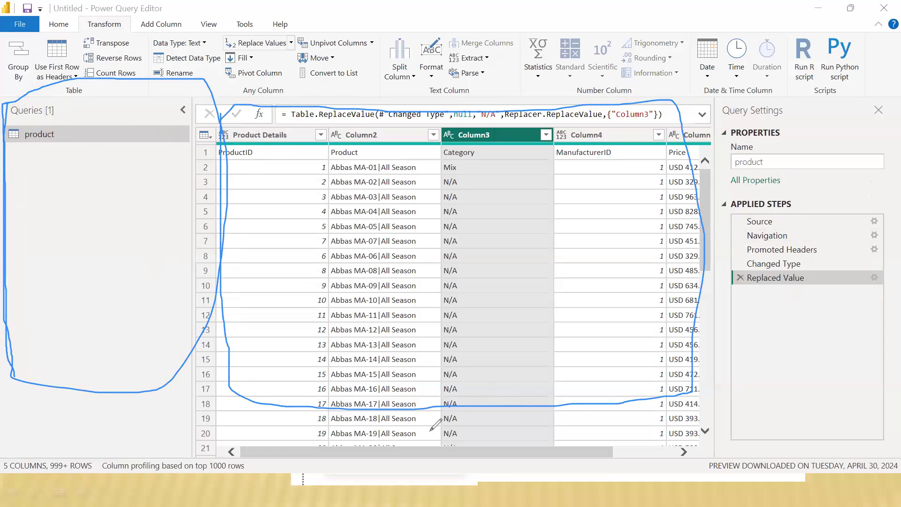
{"action": "left_click", "coordinate": [125, 392]}
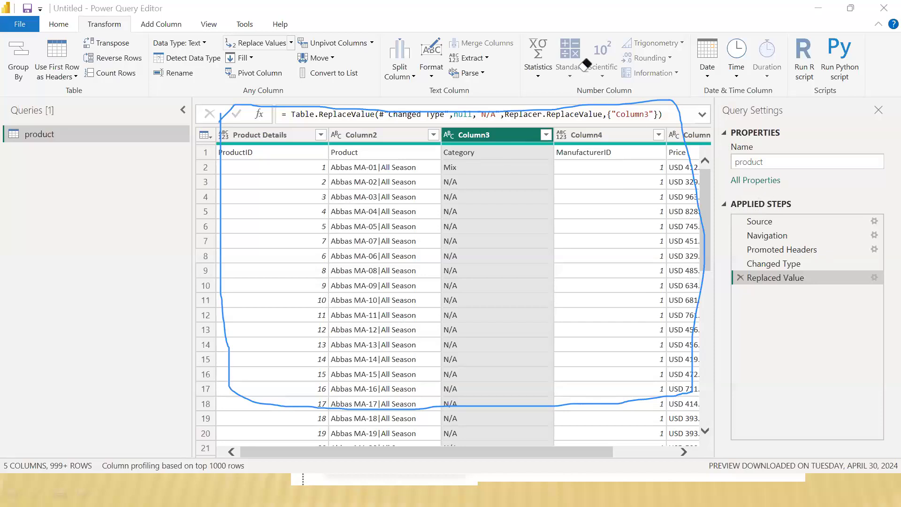
{"action": "left_click", "coordinate": [679, 143]}
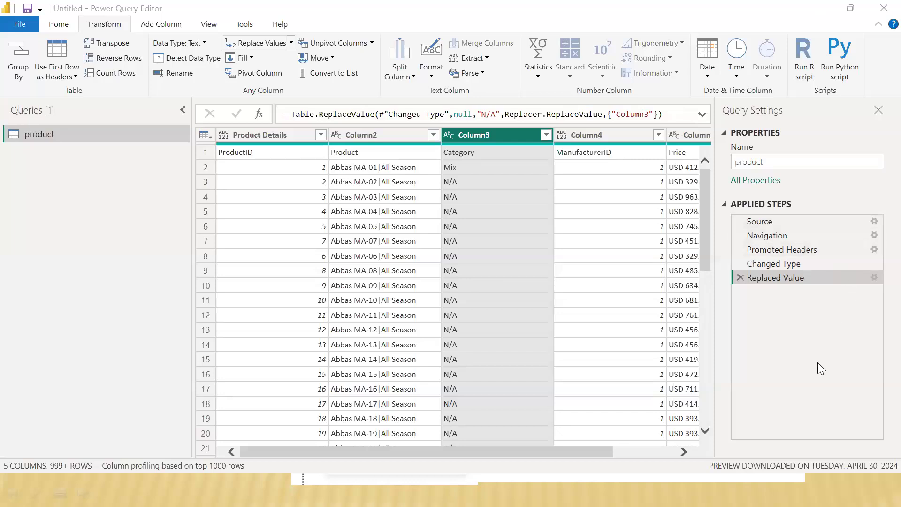
Step: Step through Promoted Headers, Changed Type and Replaced Value in the applied steps, and delete the Replaced Value step
{"action": "left_click", "coordinate": [771, 250]}
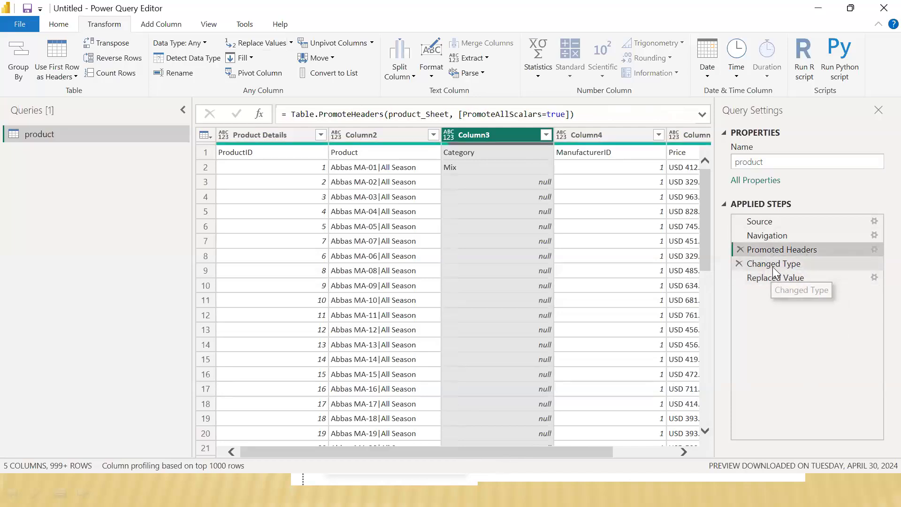
{"action": "left_click", "coordinate": [750, 263]}
{"action": "left_click", "coordinate": [748, 278]}
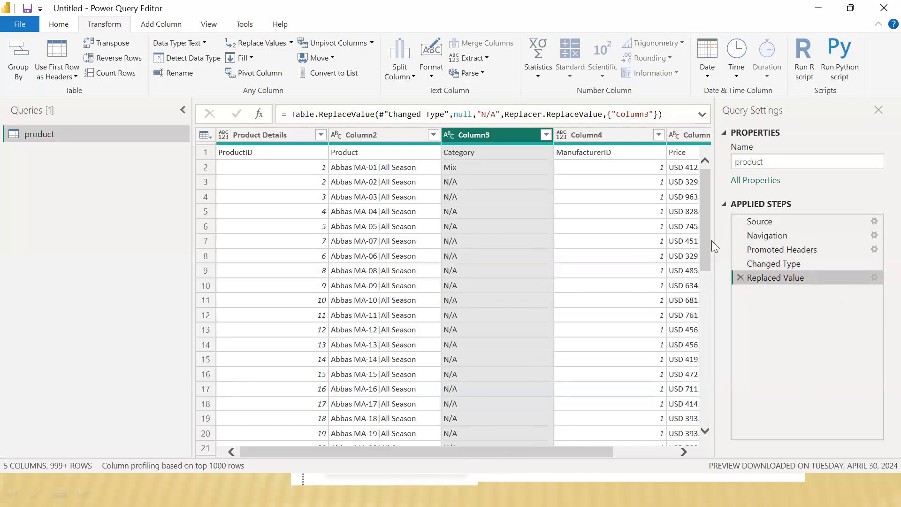
{"action": "left_click", "coordinate": [740, 277]}
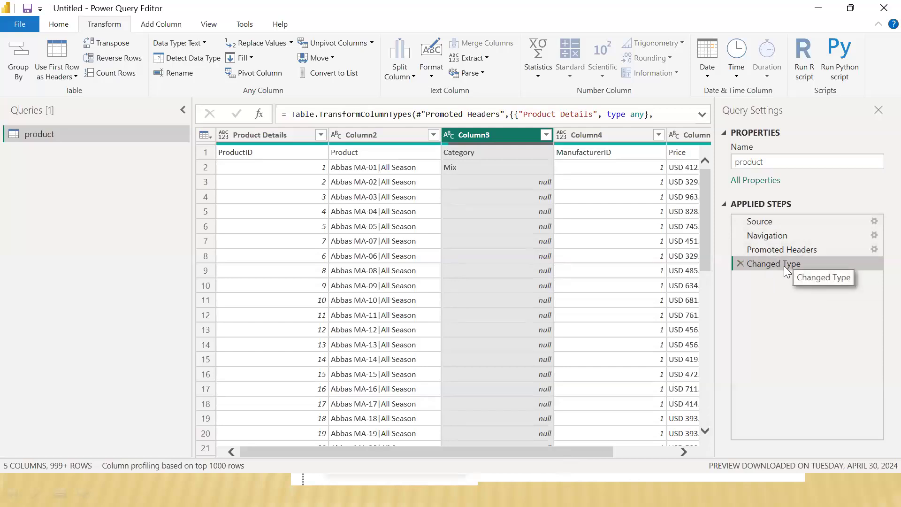
Step: Rename the product query as Pro in its query properties
{"action": "left_click_drag", "start_coordinate": [563, 451], "coordinate": [674, 456]}
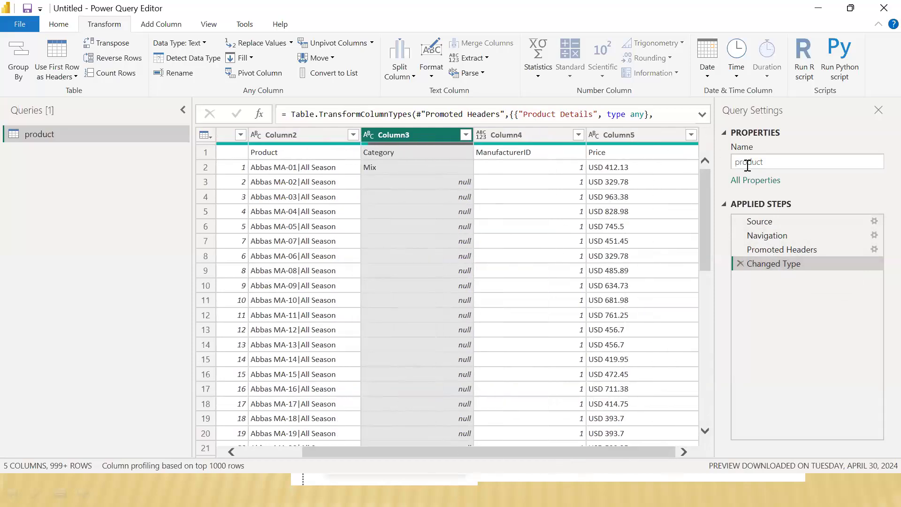
{"action": "double_click", "coordinate": [774, 161]}
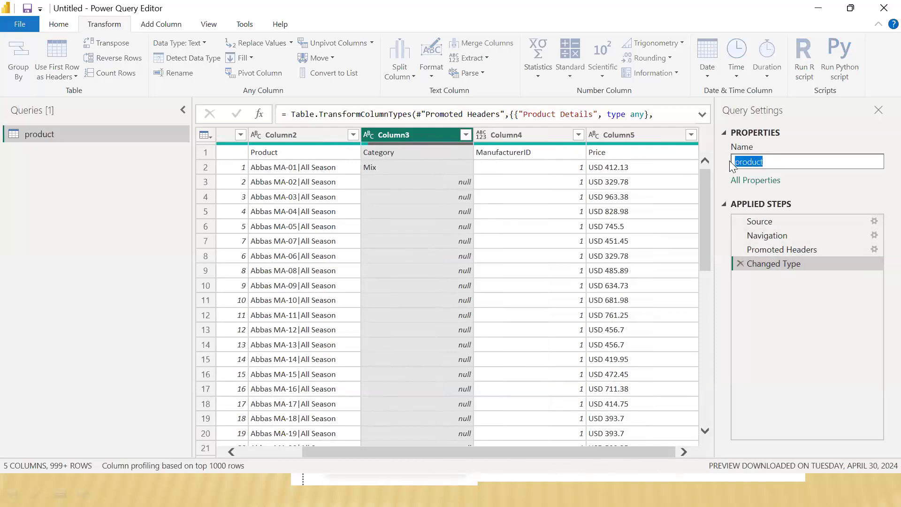
{"action": "type", "text": "P"}
{"action": "key", "text": "Return"}
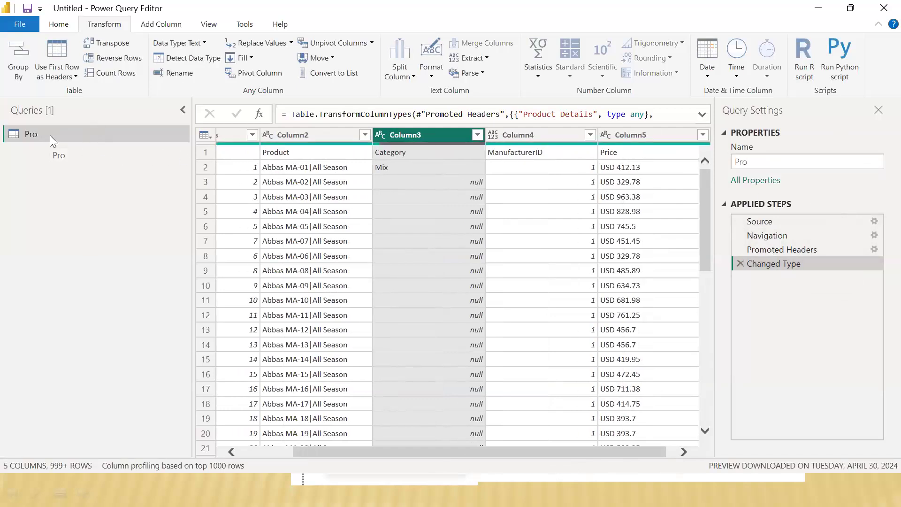
Step: Open the query's name for editing directly in the Queries pane, and leave it without entering a new name
{"action": "double_click", "coordinate": [49, 135]}
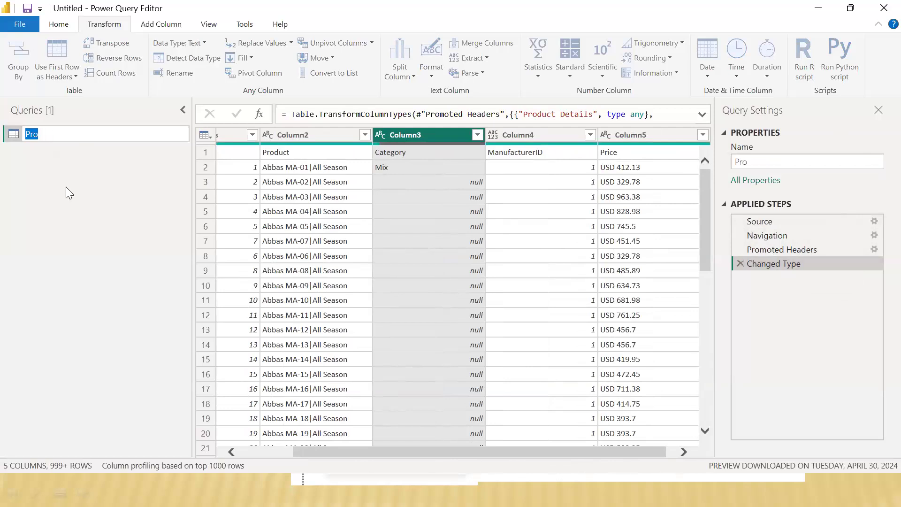
{"action": "left_click", "coordinate": [66, 186]}
{"action": "double_click", "coordinate": [60, 127]}
{"action": "left_click", "coordinate": [83, 182]}
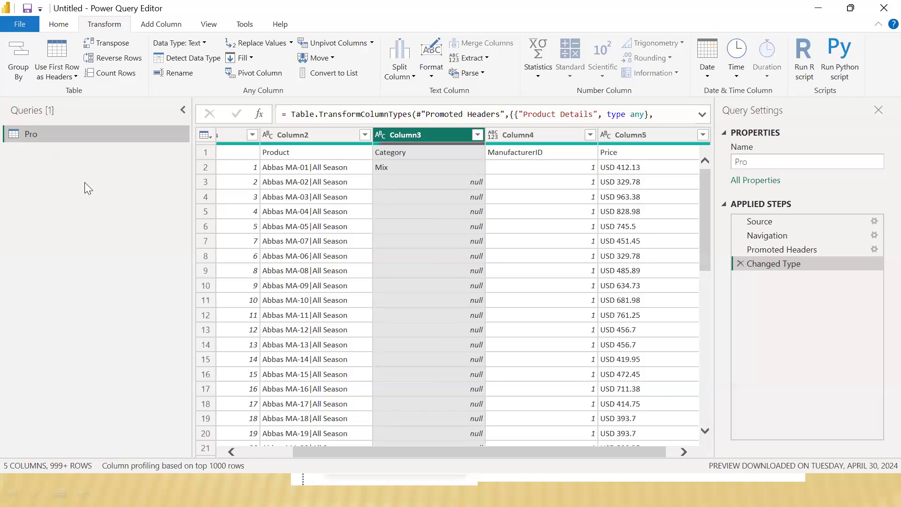
{"action": "left_click", "coordinate": [247, 1]}
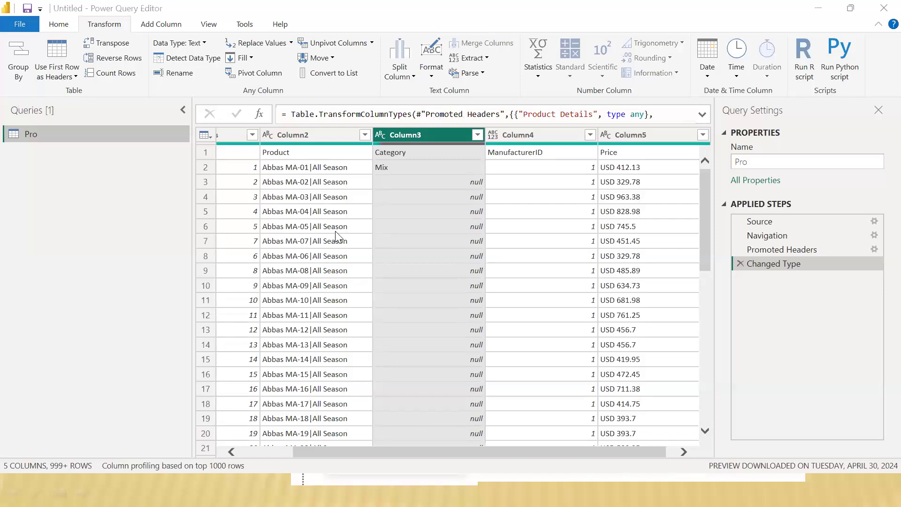
Step: Switch to Power BI Desktop and collapse the Visualizations and Data panes
{"action": "key", "text": "alt+Tab"}
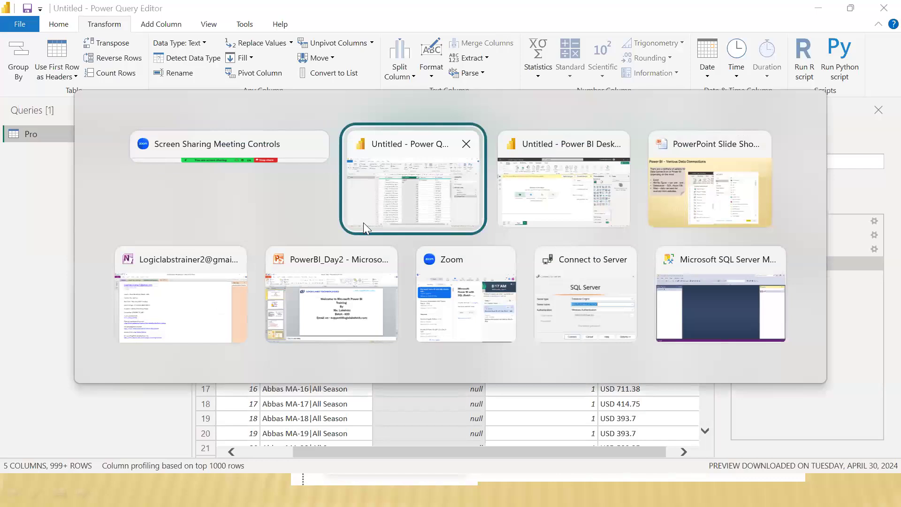
{"action": "key", "text": "alt+Tab"}
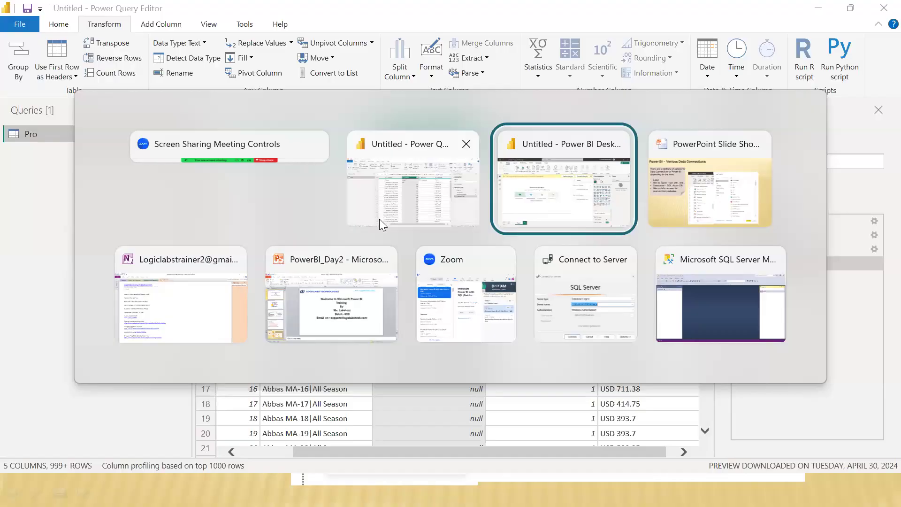
{"action": "key", "text": "alt+Tab"}
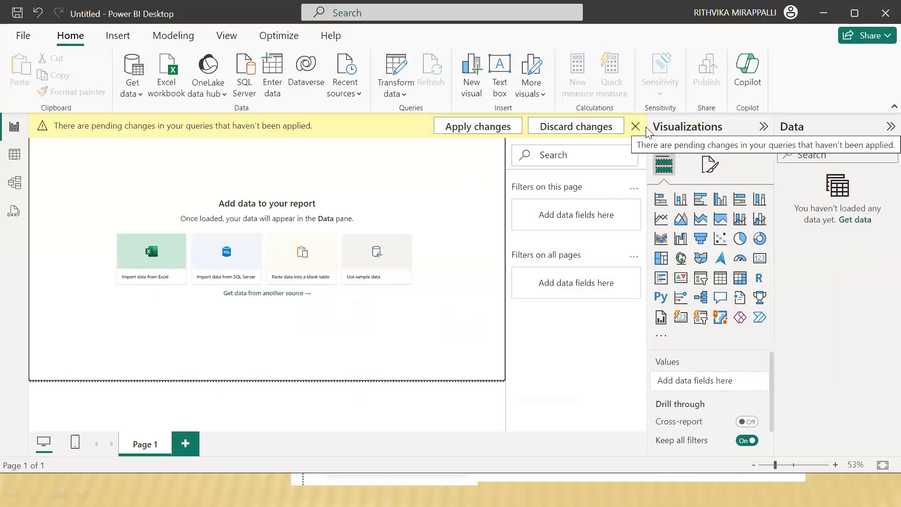
{"action": "left_click", "coordinate": [763, 128]}
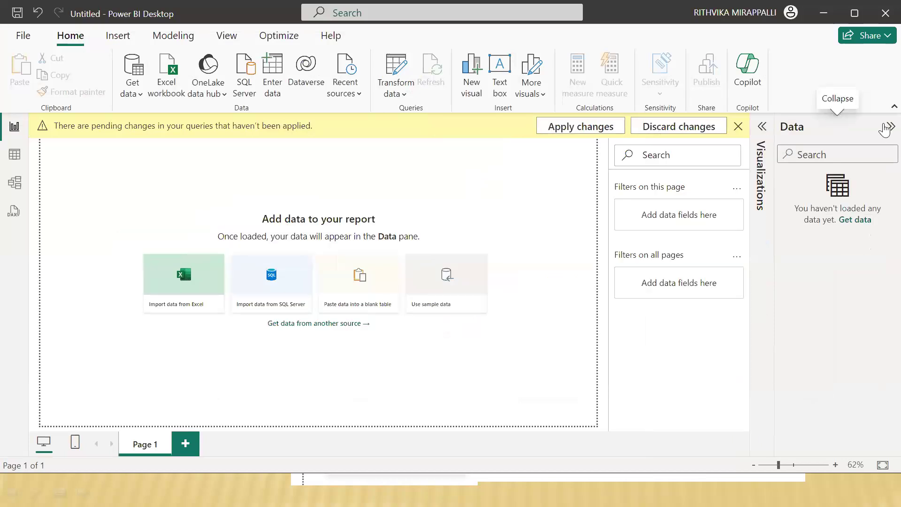
{"action": "left_click", "coordinate": [888, 127]}
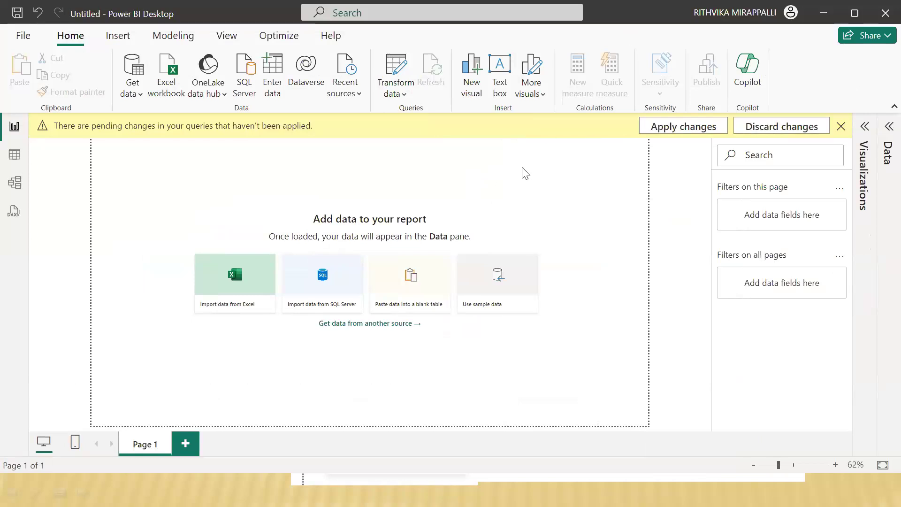
{"action": "key", "text": "alt+Tab"}
{"action": "key", "text": "alt+shift+Tab"}
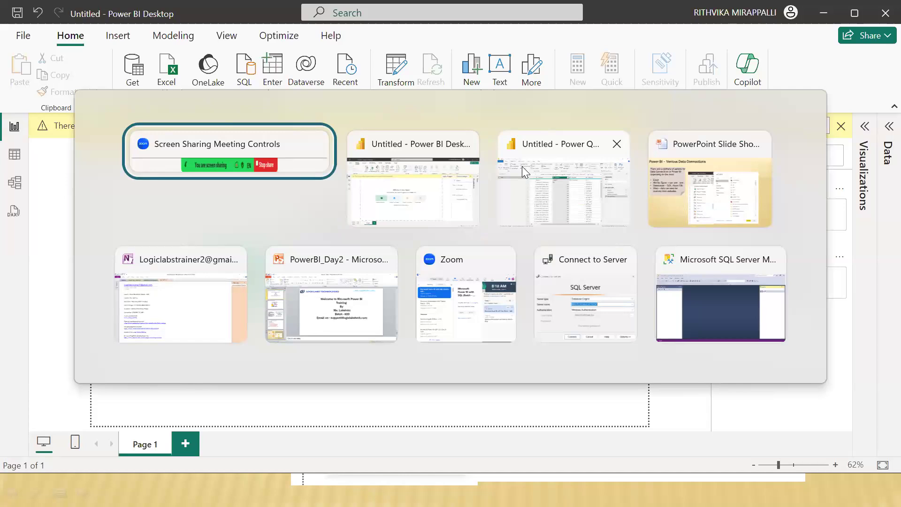
{"action": "key", "text": "Escape"}
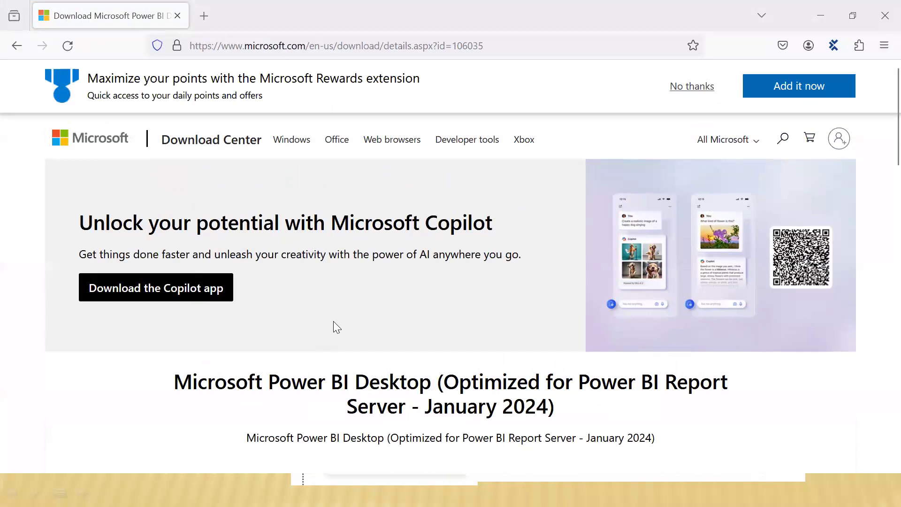
Step: Review the browser's Power BI Desktop download page down to its language selection and download option
{"action": "scroll", "coordinate": [480, 341], "scroll_direction": "down", "scroll_amount": 3}
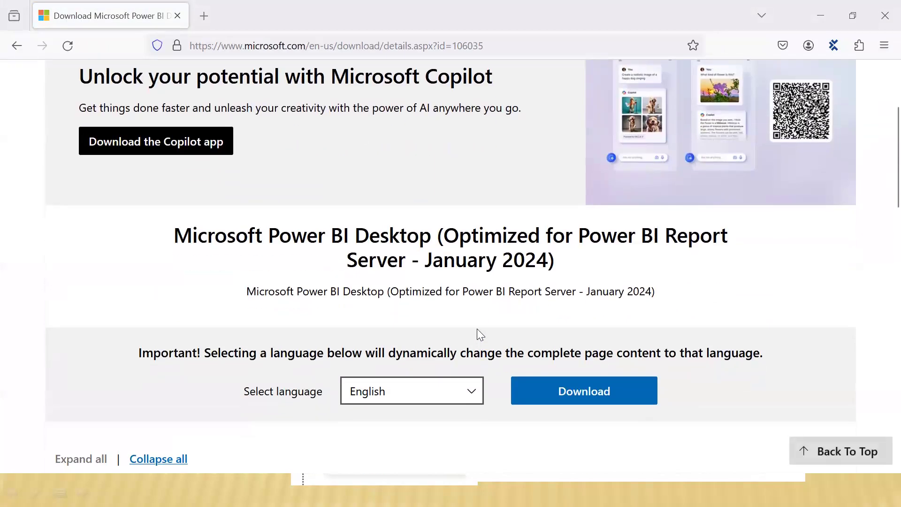
{"action": "scroll", "coordinate": [477, 311], "scroll_direction": "up", "scroll_amount": 3}
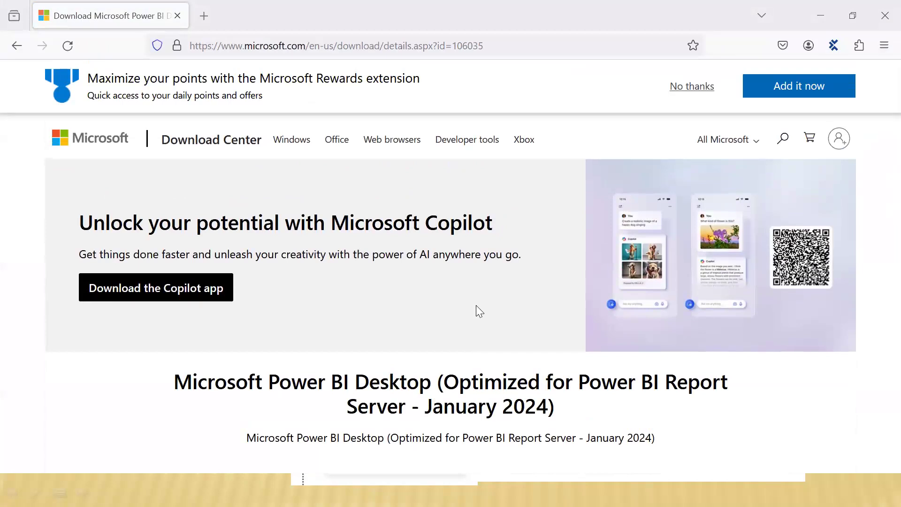
Step: Find Visual Studio 2022 through a Windows search, open it, and close its start window
{"action": "key", "text": "super"}
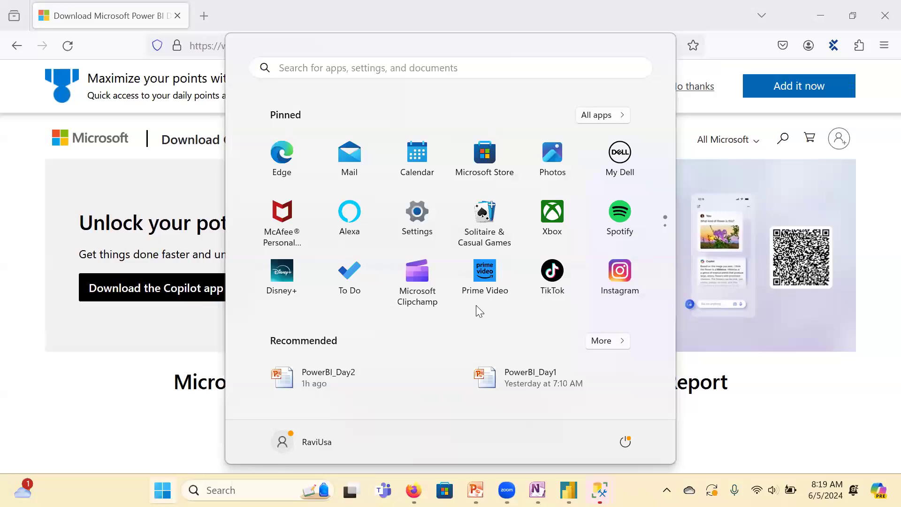
{"action": "type", "text": "micr"}
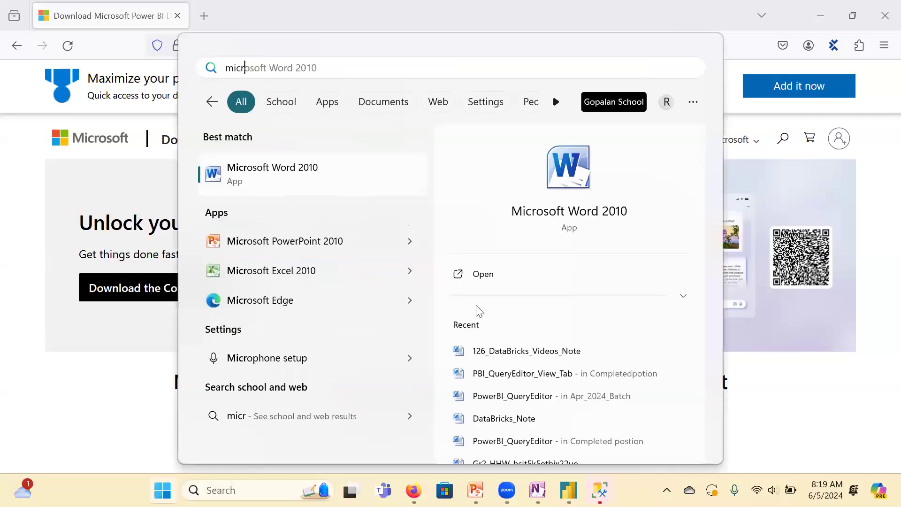
{"action": "type", "text": "o"}
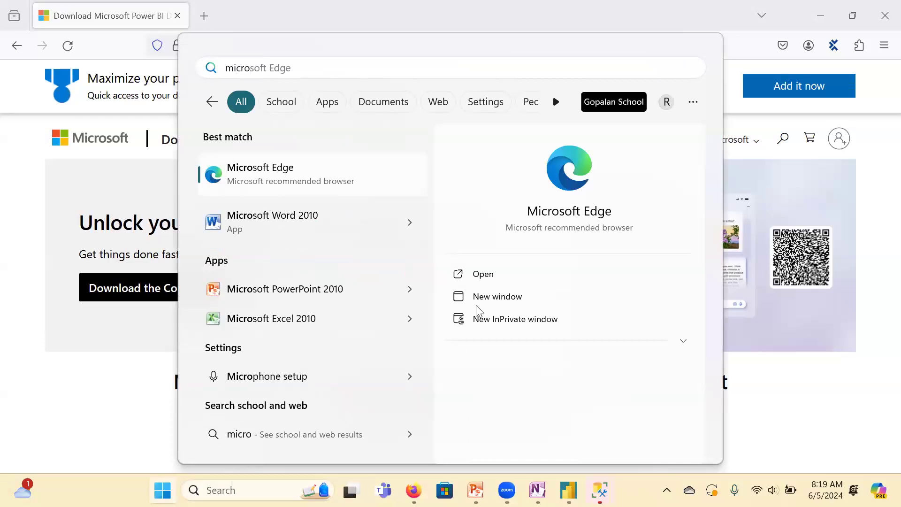
{"action": "key", "text": "BackSpace"}
{"action": "key", "text": "BackSpace"}
{"action": "key", "text": "BackSpace"}
{"action": "key", "text": "BackSpace"}
{"action": "key", "text": "BackSpace"}
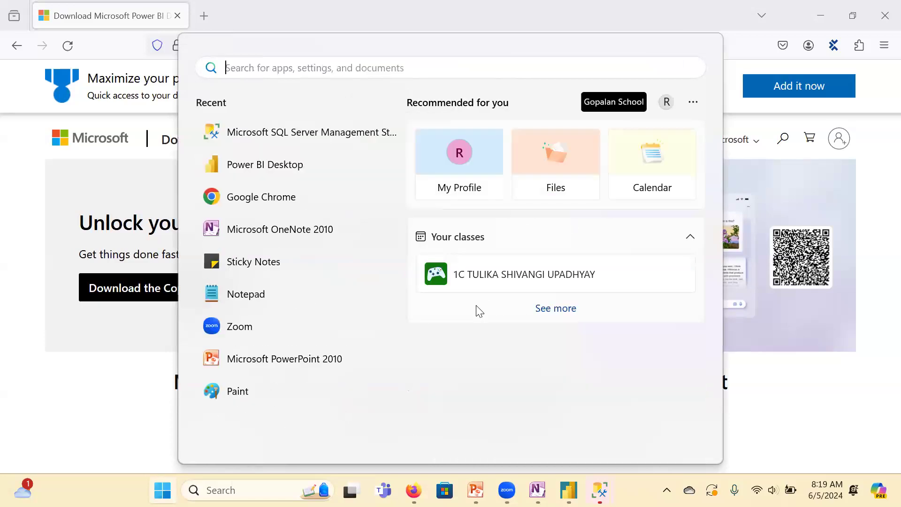
{"action": "type", "text": "vis"}
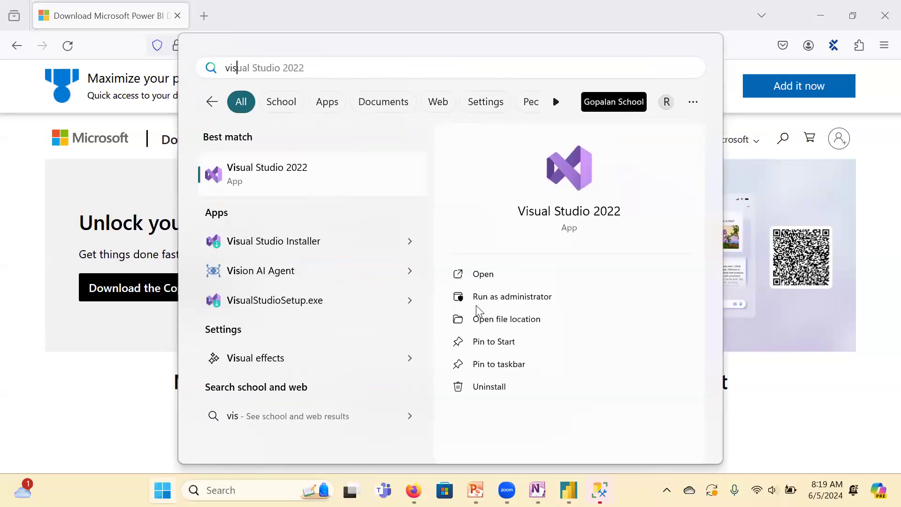
{"action": "left_click", "coordinate": [320, 180]}
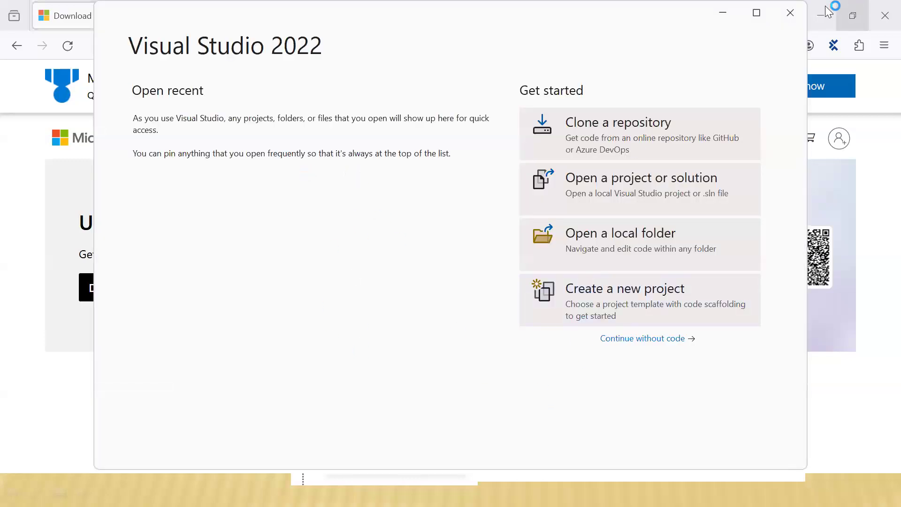
{"action": "left_click", "coordinate": [790, 12]}
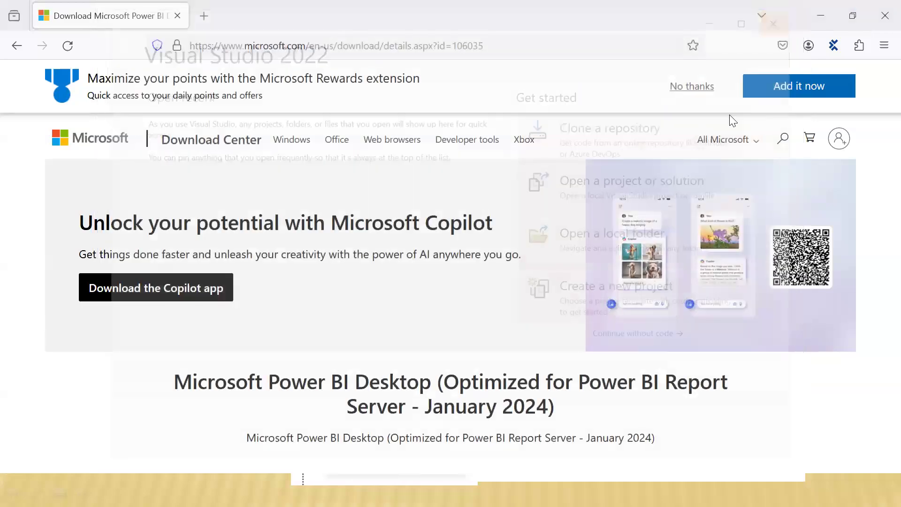
{"action": "scroll", "coordinate": [255, 371], "scroll_direction": "down", "scroll_amount": 3}
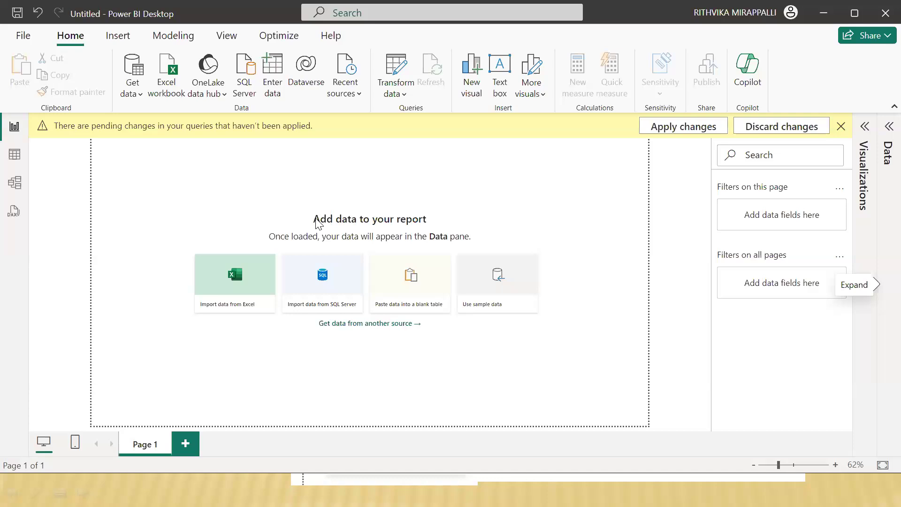
Step: Minimize Power BI Desktop, Power Query Editor and SQL Server Management Studio, and end the running slide show
{"action": "left_click", "coordinate": [819, 16]}
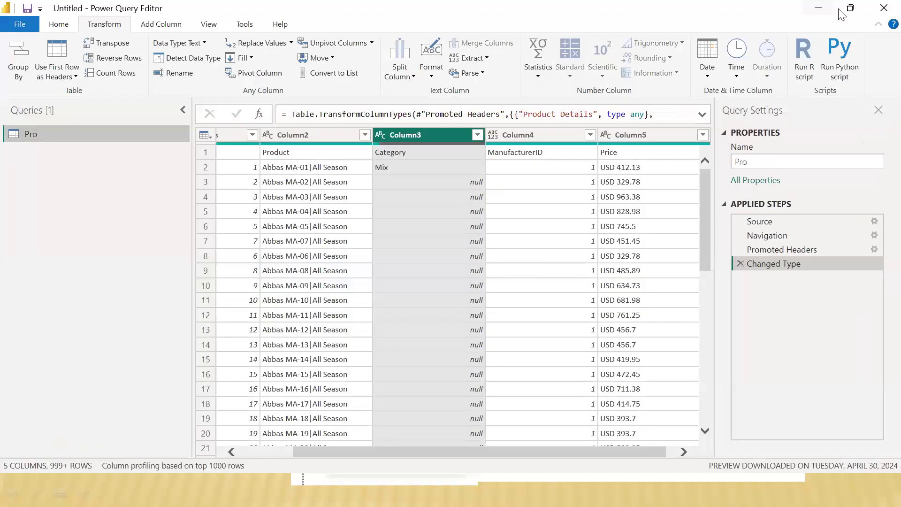
{"action": "left_click", "coordinate": [818, 10]}
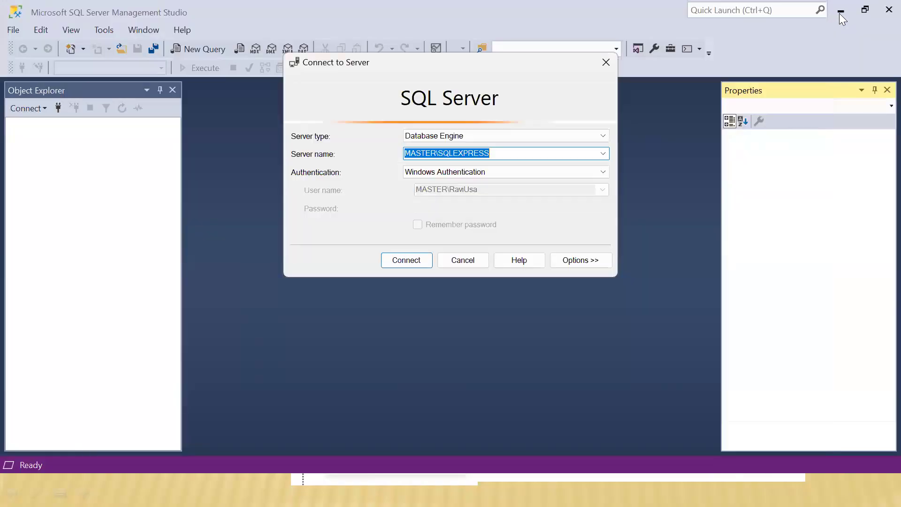
{"action": "left_click", "coordinate": [840, 13]}
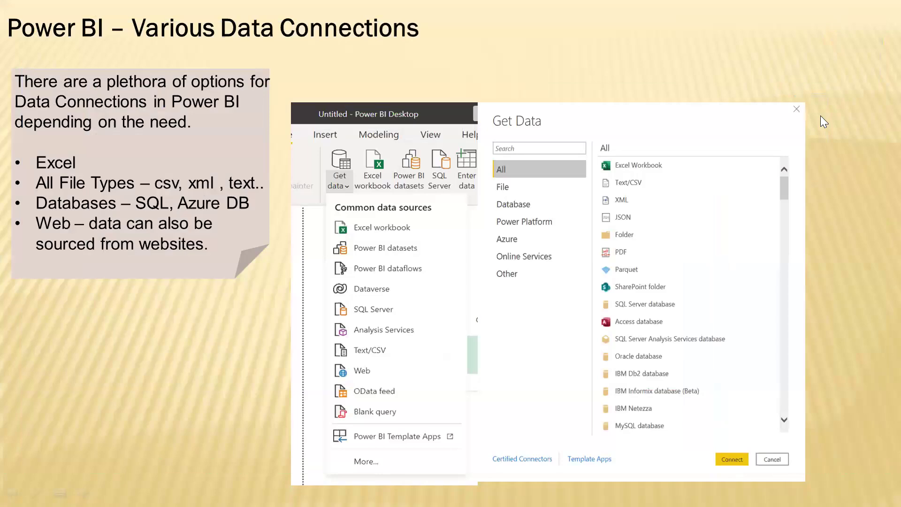
{"action": "key", "text": "Escape"}
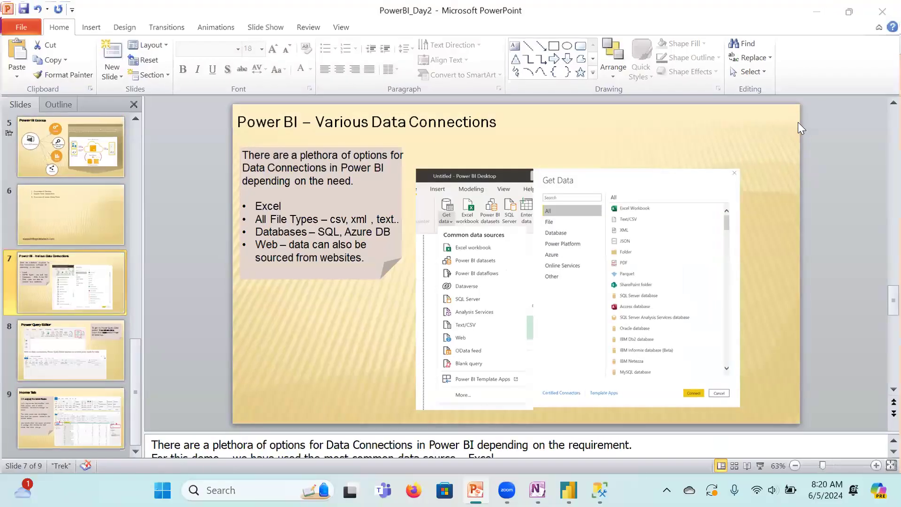
Step: Minimize the PowerBI_Day2 presentation window to reveal the desktop
{"action": "key", "text": "super+Down"}
{"action": "key", "text": "super+Down"}
{"action": "key", "text": "super+Down"}
{"action": "key", "text": "super+Down"}
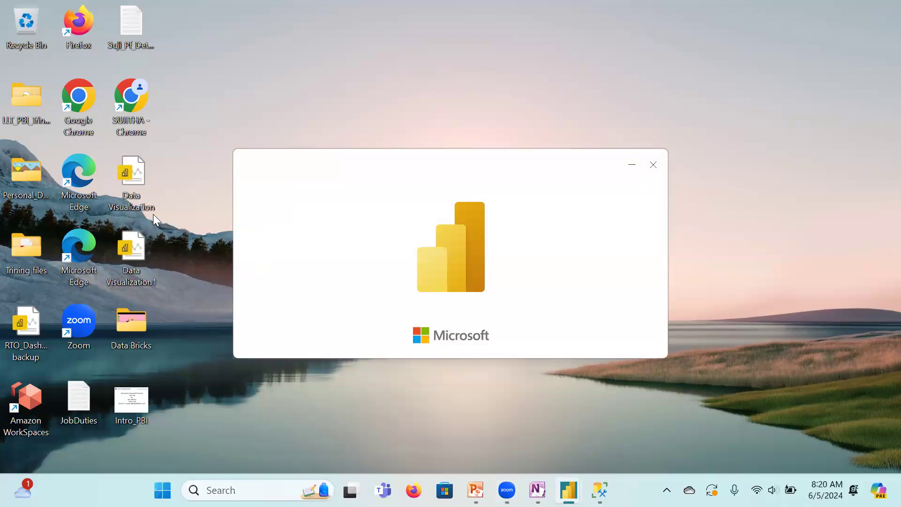
Step: Switch to the PowerBI_Day2 presentation in PowerPoint and start the slide show from slide 5, Power BI Desktop
{"action": "key", "text": "alt+Tab"}
{"action": "key", "text": "Tab"}
{"action": "key", "text": "Tab"}
{"action": "key", "text": "Tab"}
{"action": "key", "text": "Tab"}
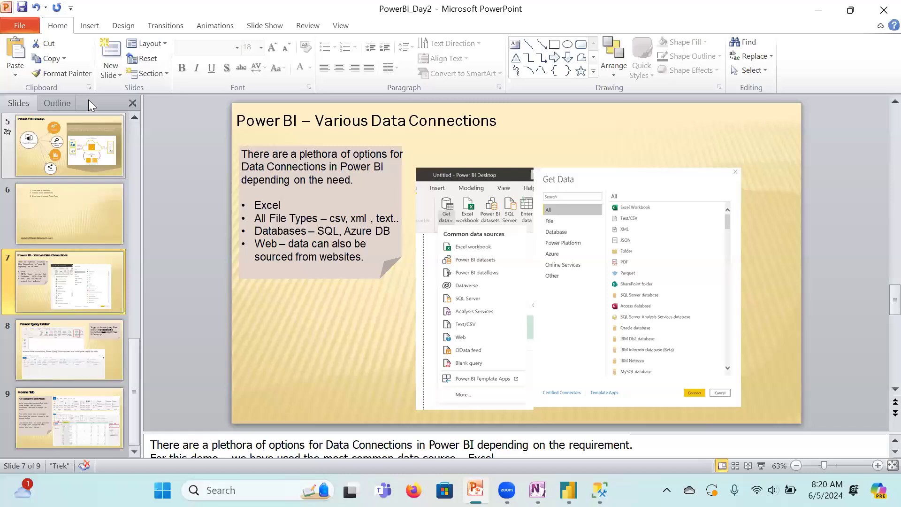
{"action": "left_click", "coordinate": [89, 163]}
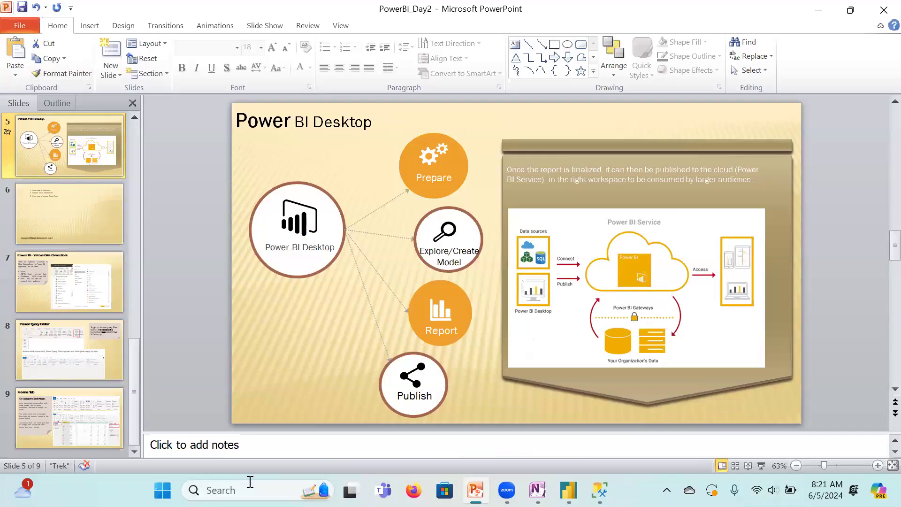
{"action": "left_click", "coordinate": [761, 465]}
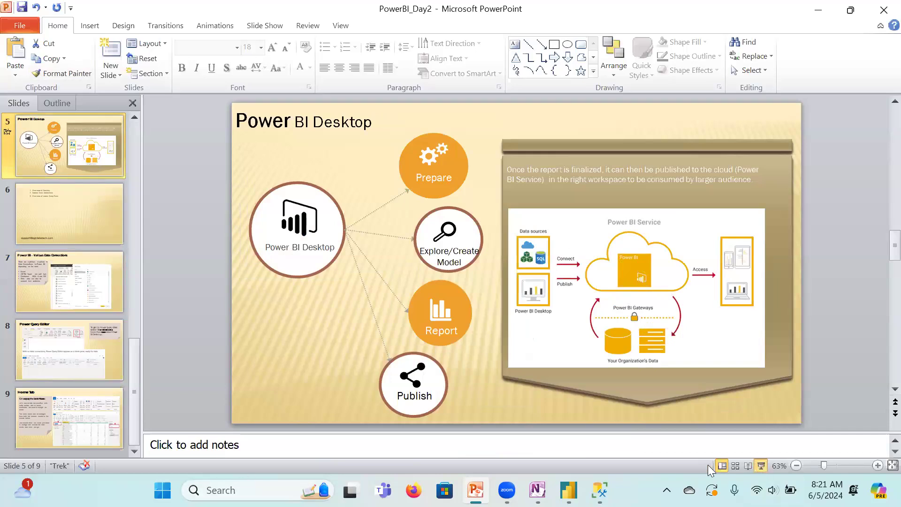